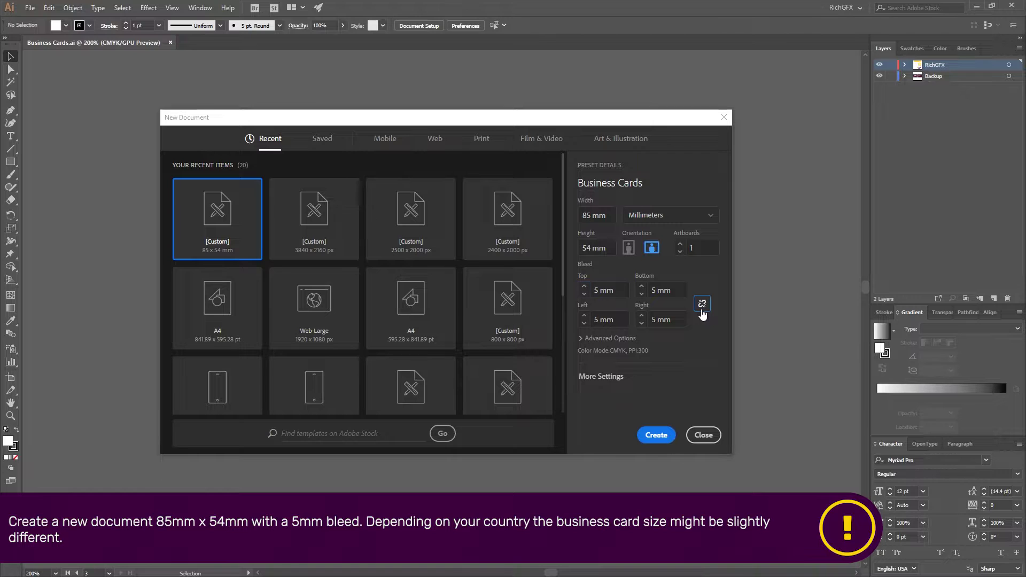
Create the 85 × 54 mm card document with a 5 mm bleed on all sides.
left_click(659, 435)
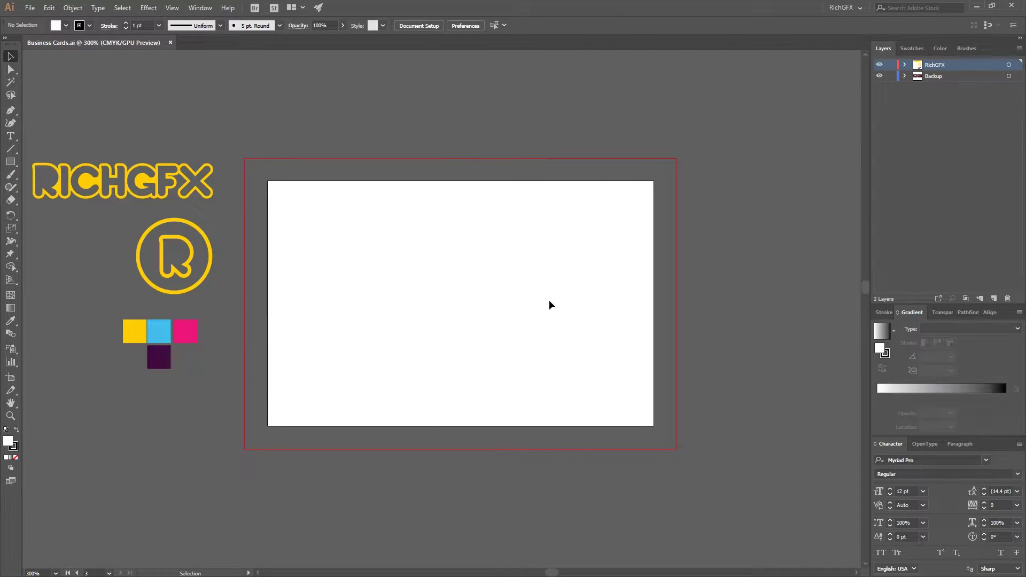
Move the RICHGFX logo onto the card and centre it relative to the artboard.
left_click_drag(516, 298, 535, 298)
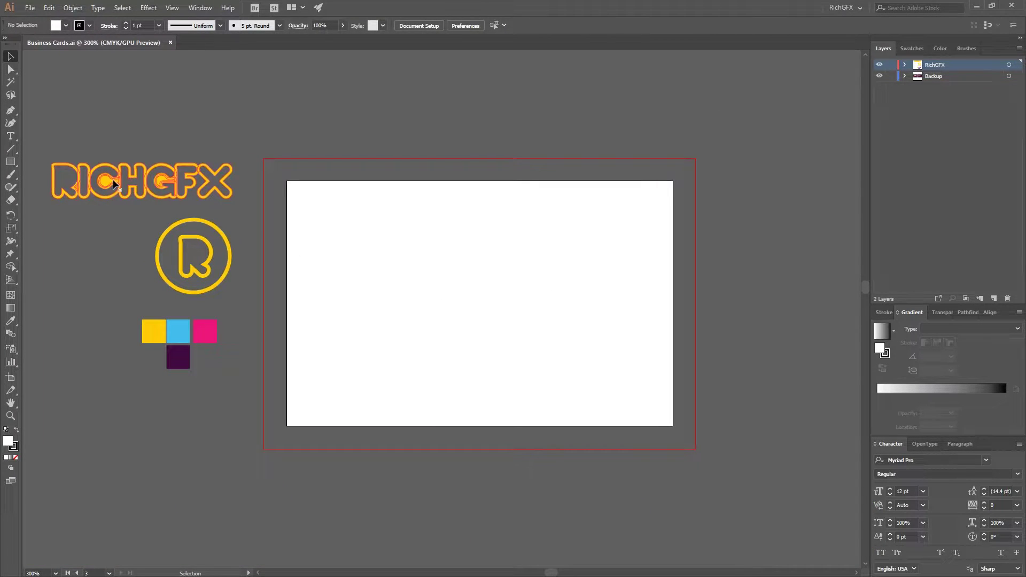
left_click_drag(113, 181, 451, 290)
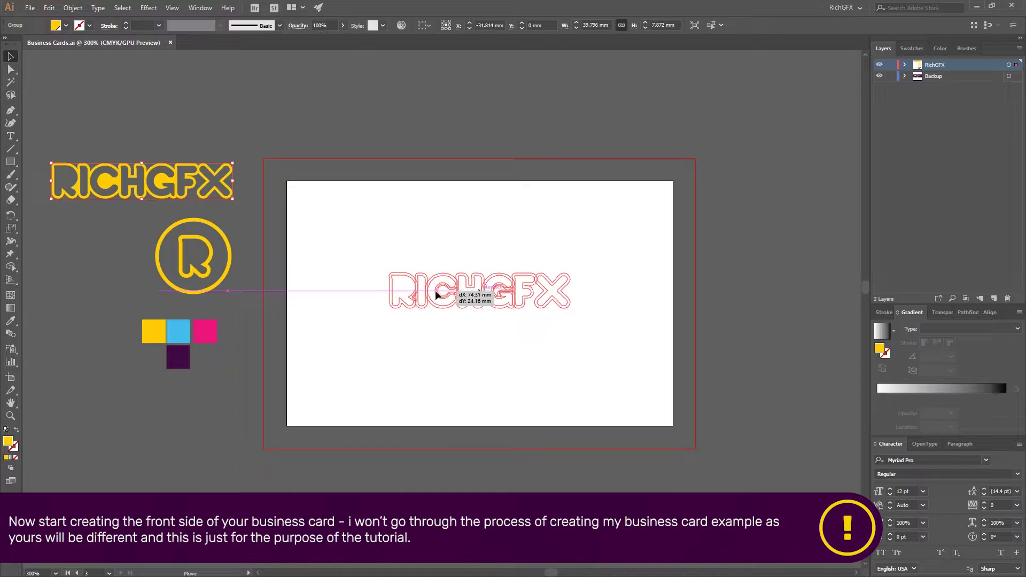
left_click(427, 26)
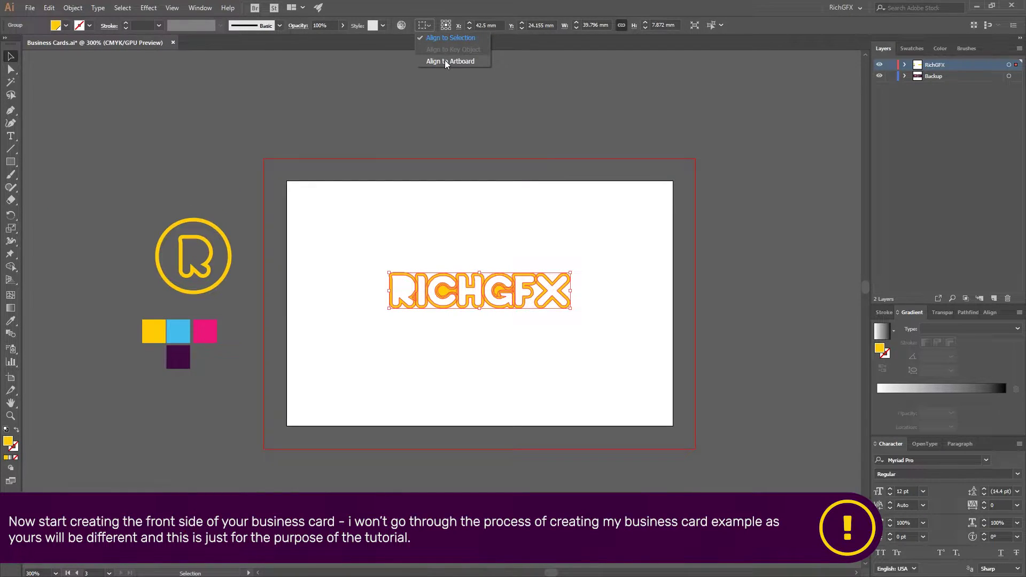
left_click(446, 62)
left_click(499, 25)
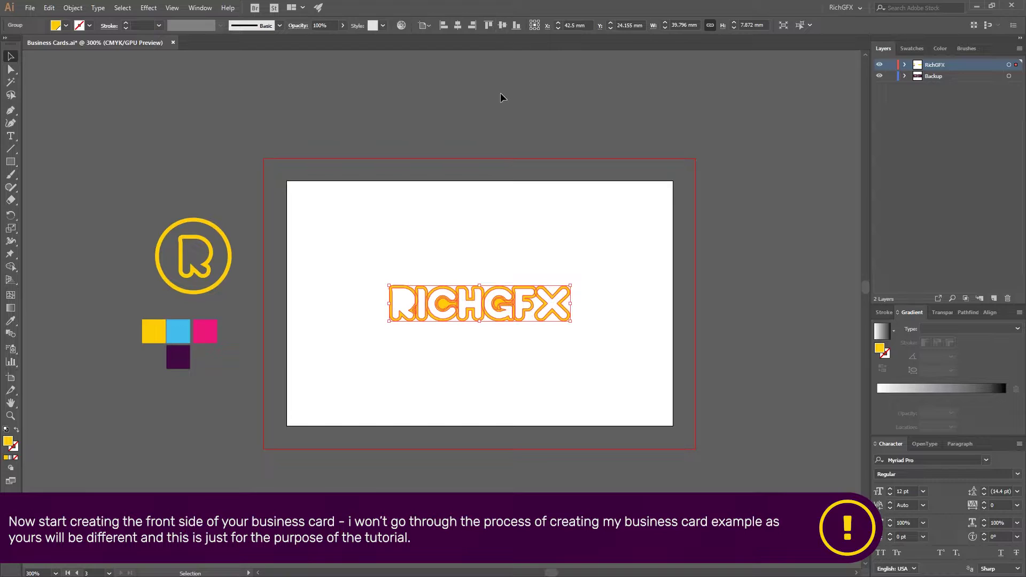
left_click(501, 95)
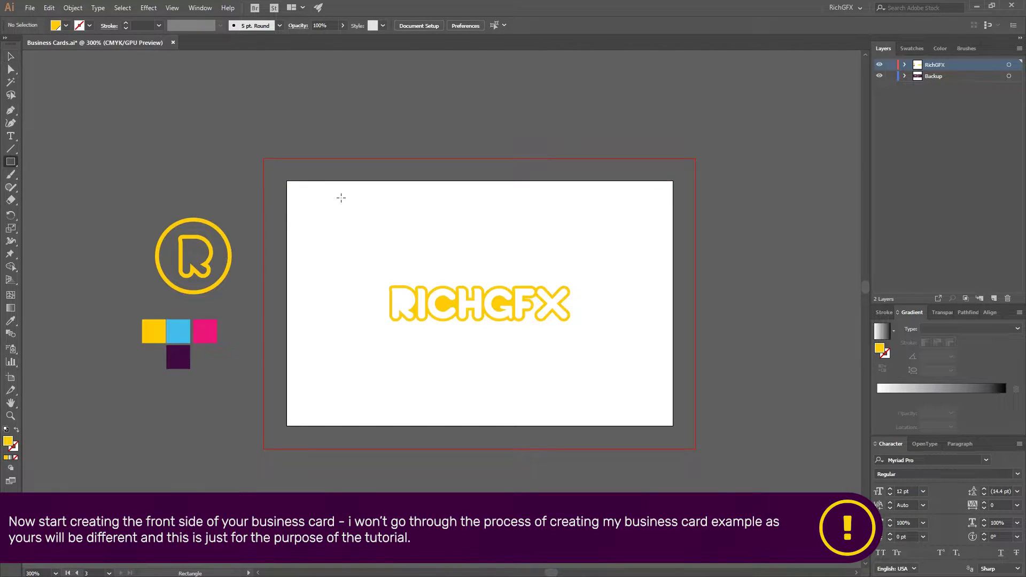
Draw a bleed-covering rectangle, fill it dark purple and send it behind the logo.
left_click_drag(264, 159, 695, 449)
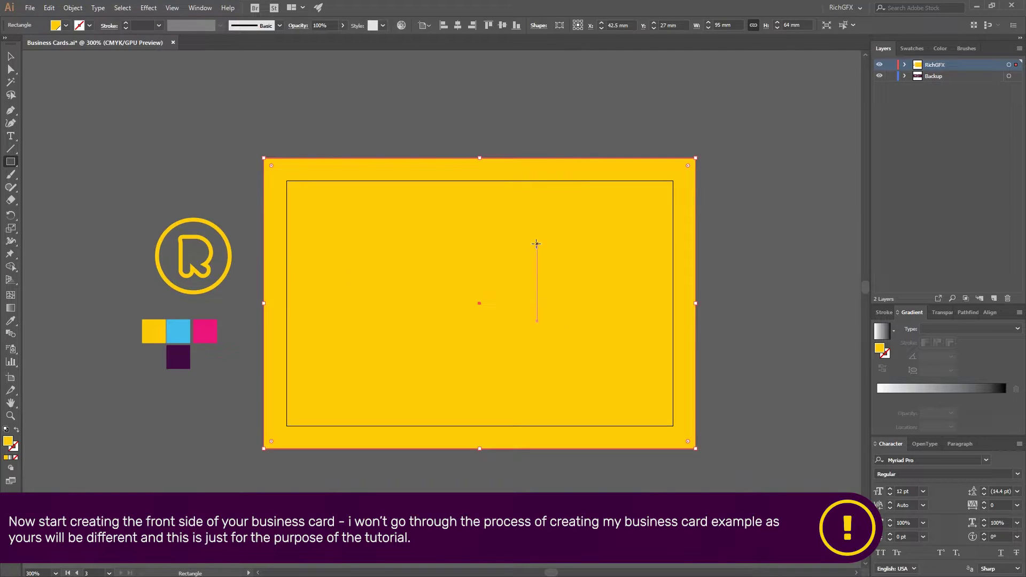
key("i")
left_click(190, 364)
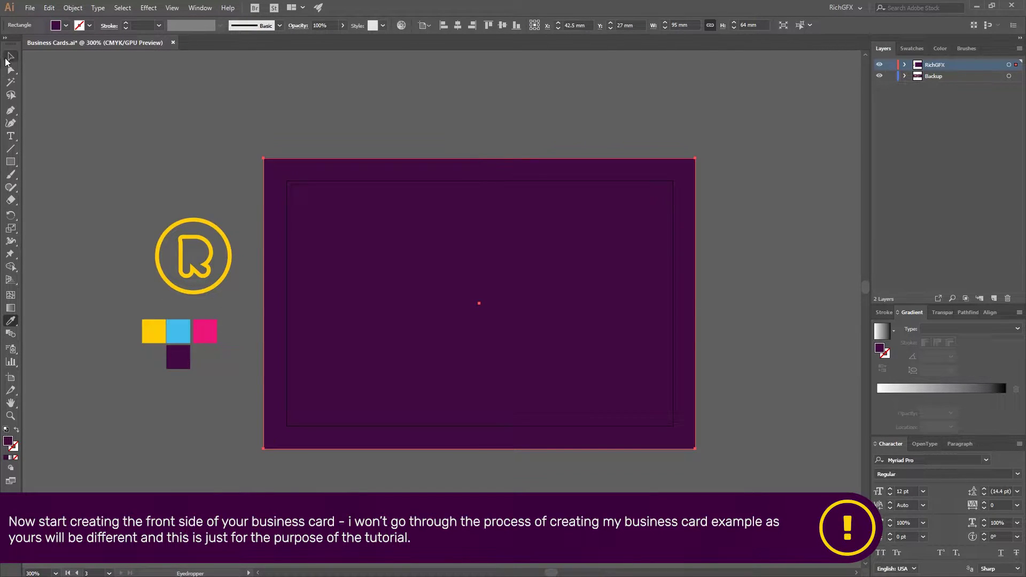
left_click(10, 57)
right_click(384, 199)
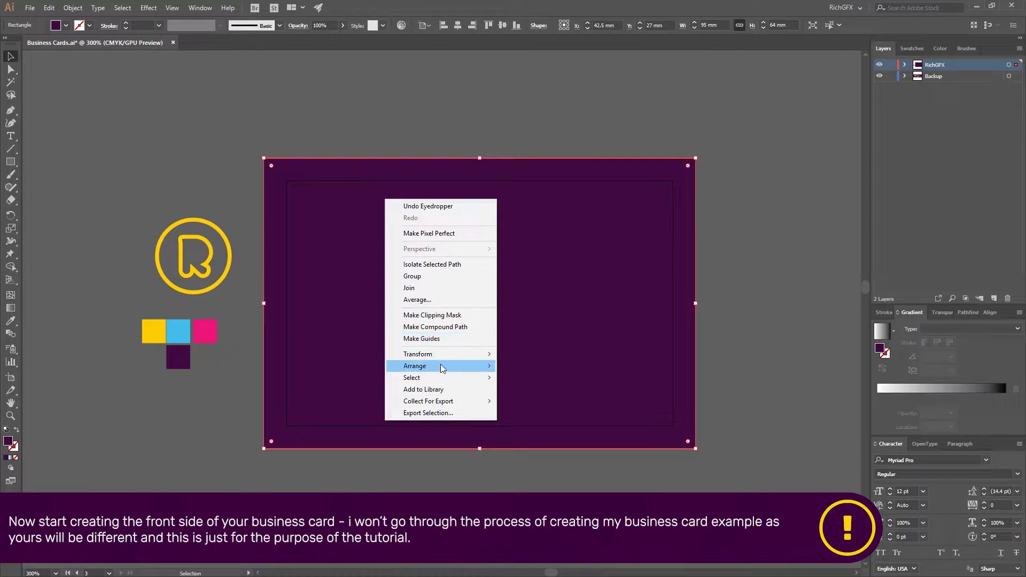
mouse_move(415, 365)
left_click(558, 401)
Type the tagline 'Learn Graphic Design' below the logo.
key("t")
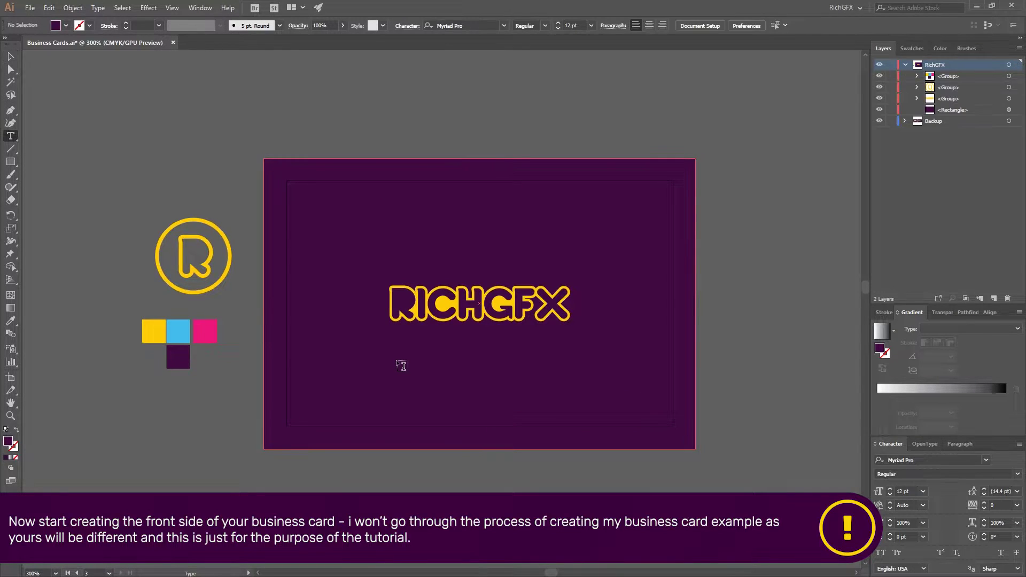
left_click(402, 366)
type("L")
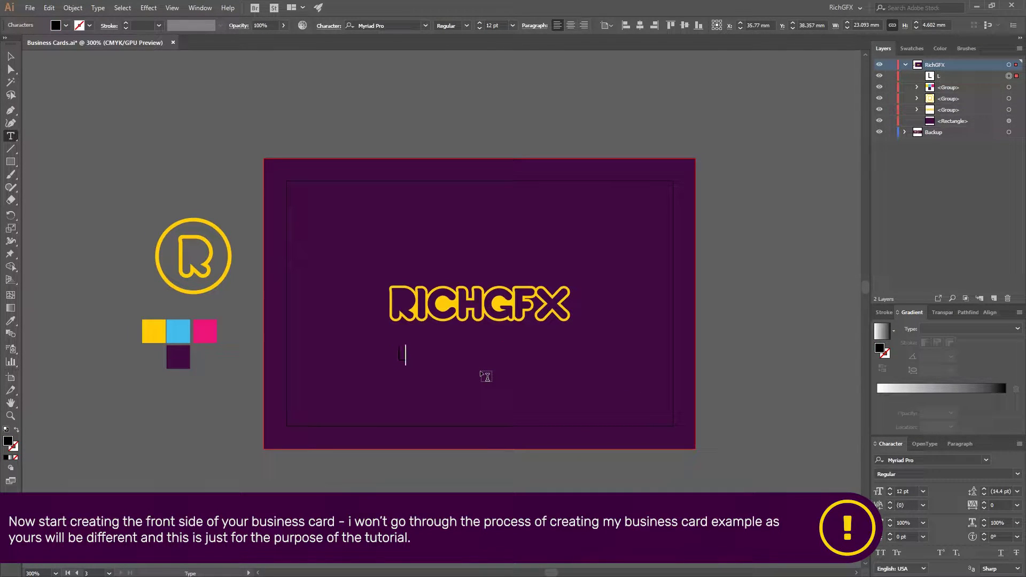
type("earn Graphic Design")
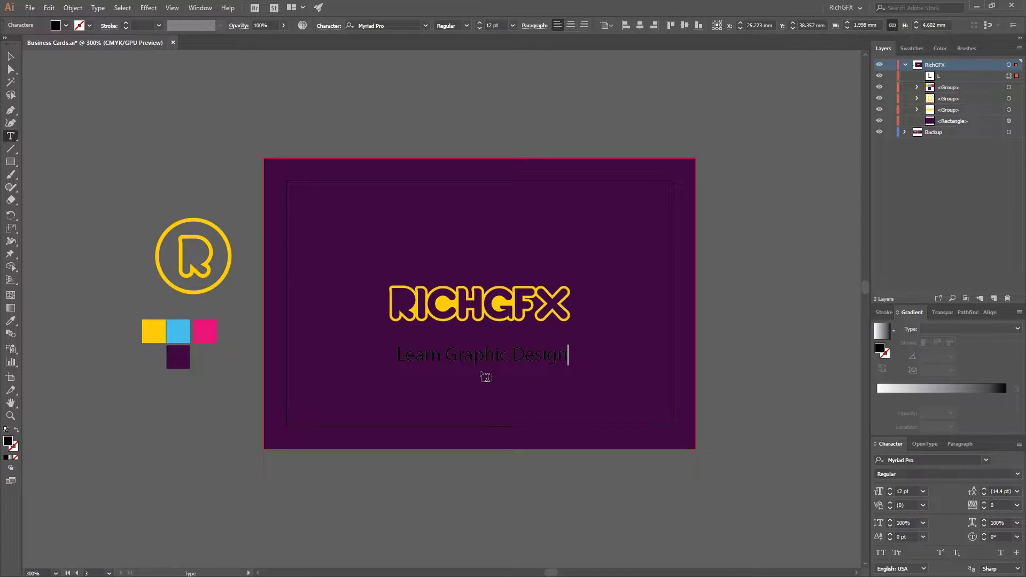
key("ctrl+a")
Set the tagline in Poppins Bold and move it up just under the logo.
left_click(403, 25)
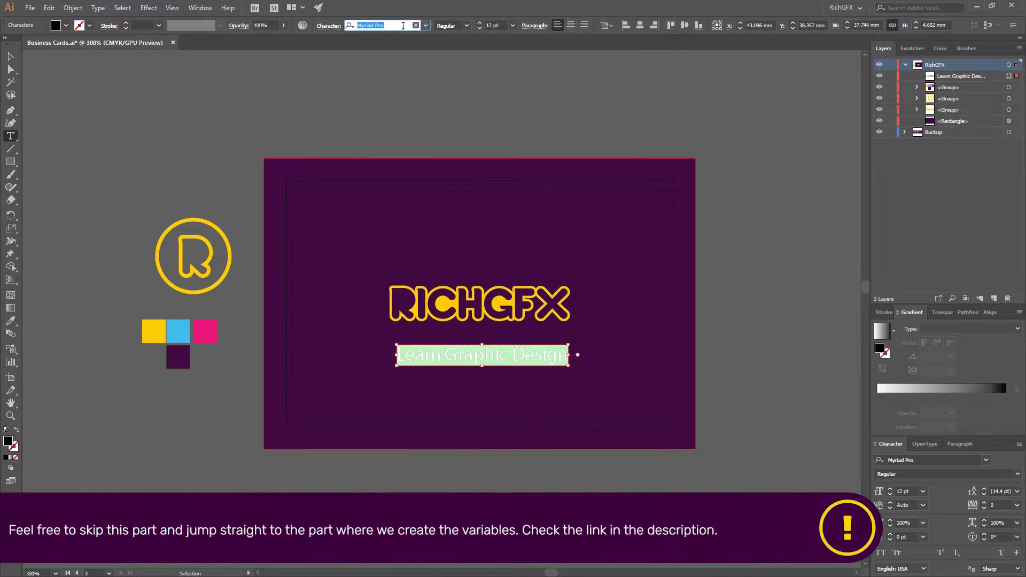
type("op")
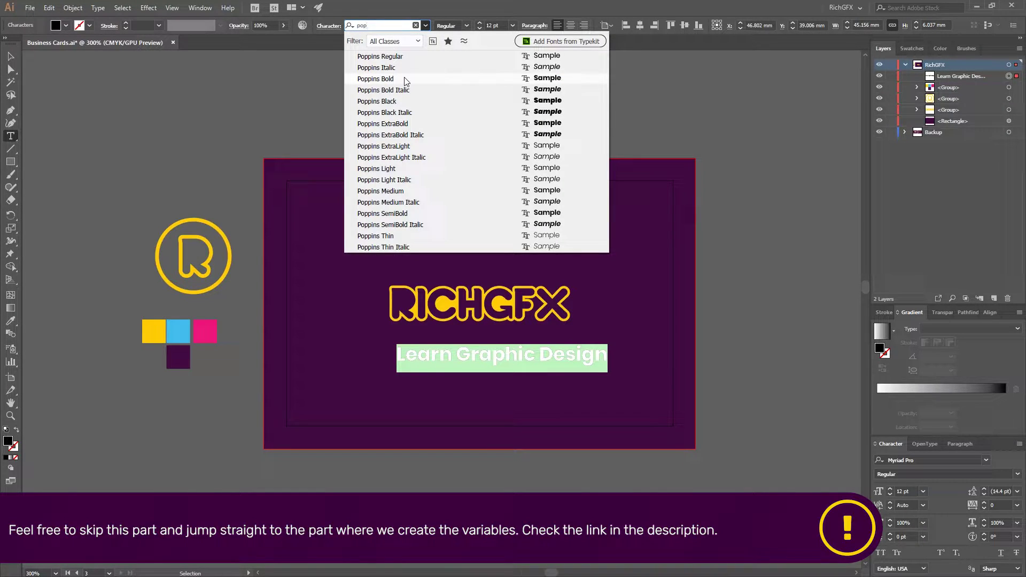
left_click(405, 79)
left_click(480, 354)
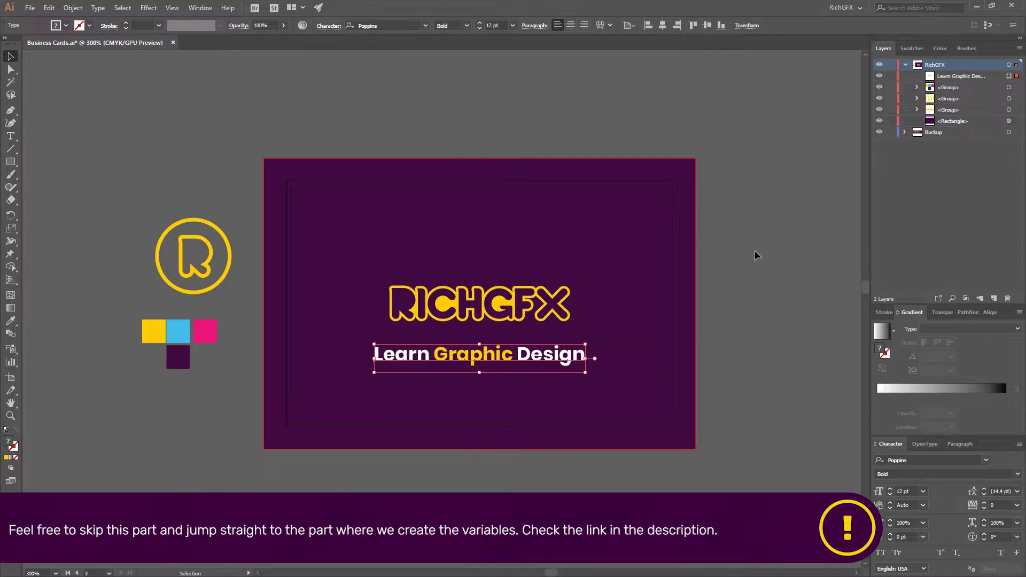
mouse_move(554, 356)
left_mouse_down()
mouse_move(554, 337)
mouse_move(570, 352)
left_mouse_up()
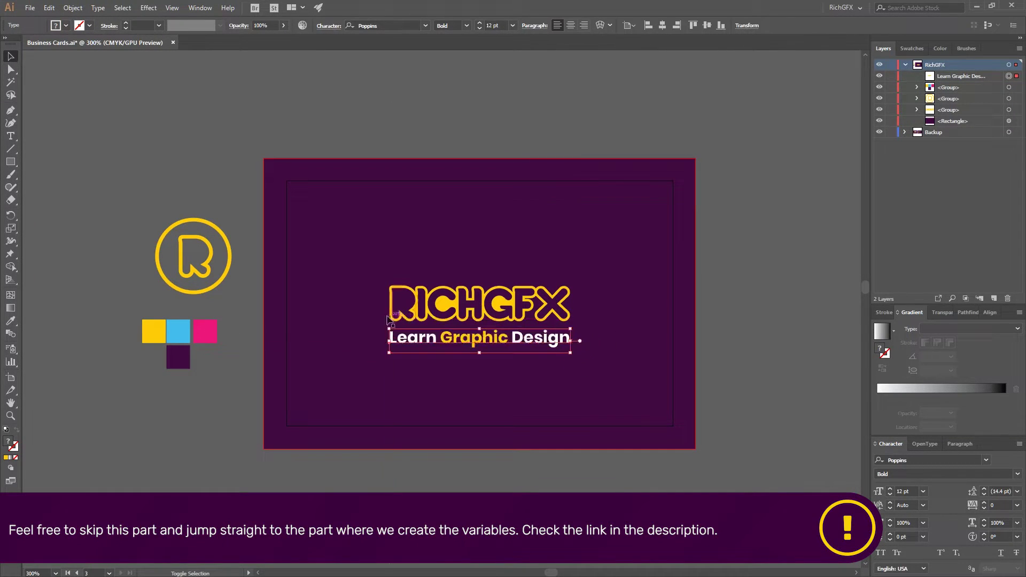
Add 'NEW VIDEOS EVERY THURSDAY' near the bottom in white Poppins Regular 6 pt.
left_click(776, 368)
key("t")
left_click(407, 406)
type("NEW VID")
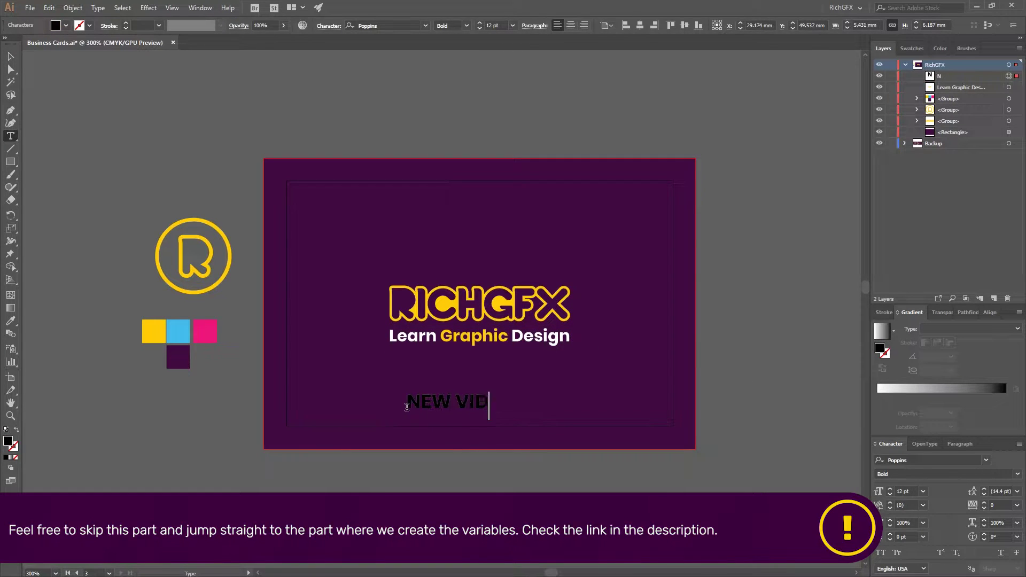
type("EOS EVERY THURSDA")
key("ctrl+a")
left_click(466, 26)
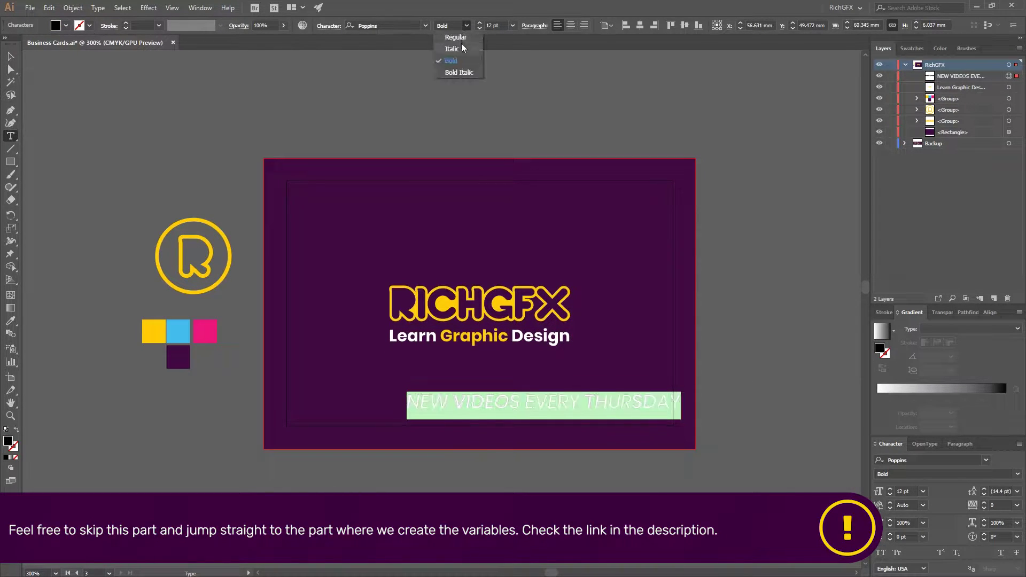
left_click(66, 26)
left_click(22, 44)
key("Escape")
key("Escape")
key("ctrl+shift+comma")
key("ctrl+shift+comma")
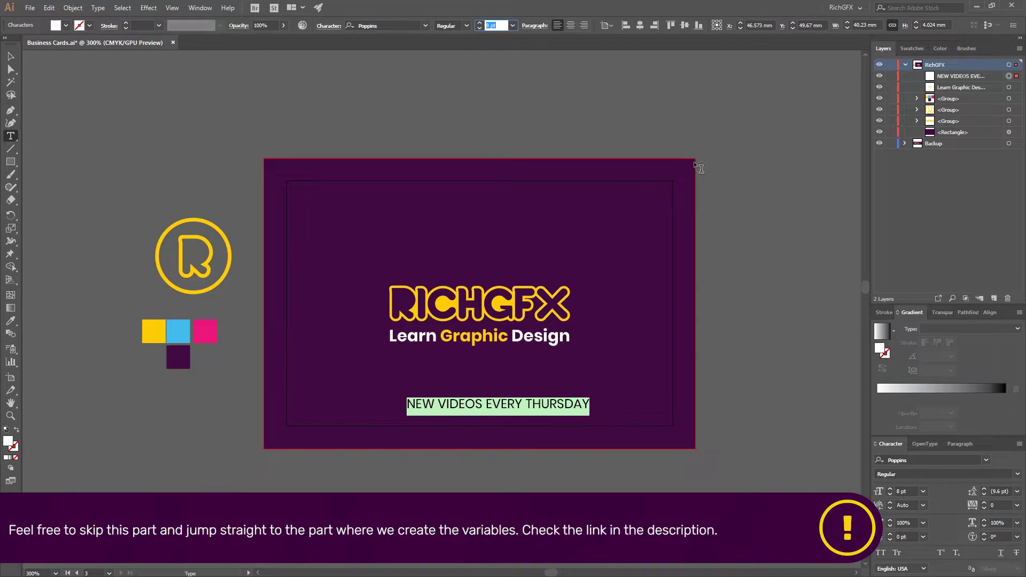
key("ctrl+shift+comma")
Widen the bottom line's letter spacing, centre it and position it near the lower edge.
key("alt+Right")
key("alt+Right")
key("alt+Right")
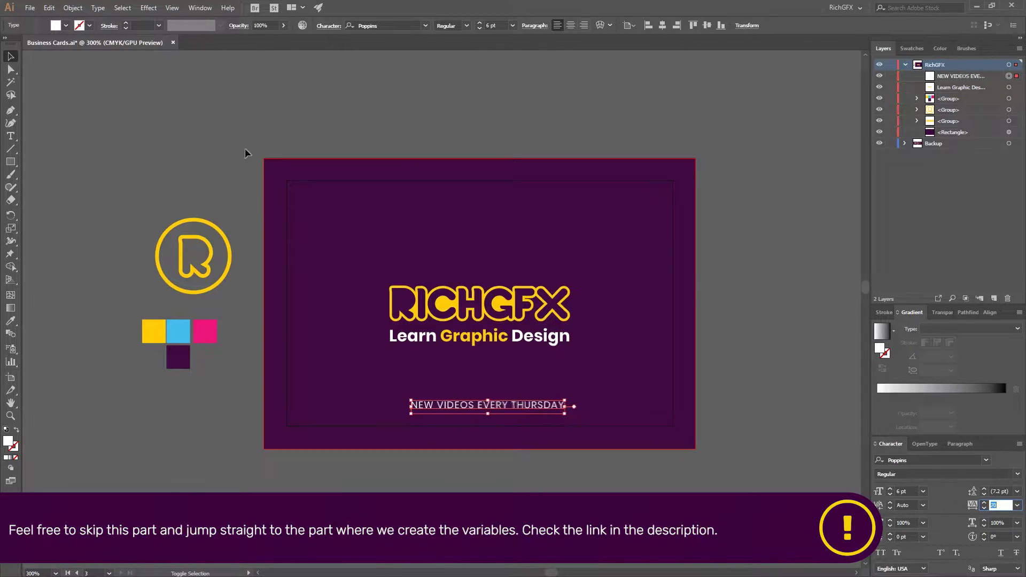
left_click(662, 25)
left_click(775, 381)
left_click_drag(588, 407, 593, 415)
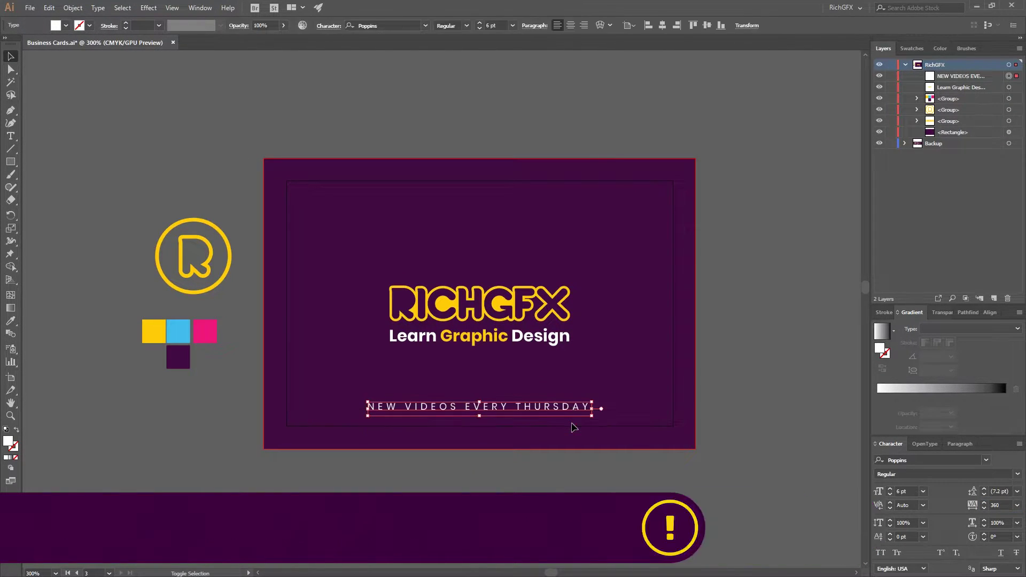
key("Up")
key("Up")
key("Up")
Group the RICHGFX logo with its tagline and centre the group on the card.
left_click(534, 332)
left_click(481, 303, "shift")
left_click(73, 8)
left_click(86, 48)
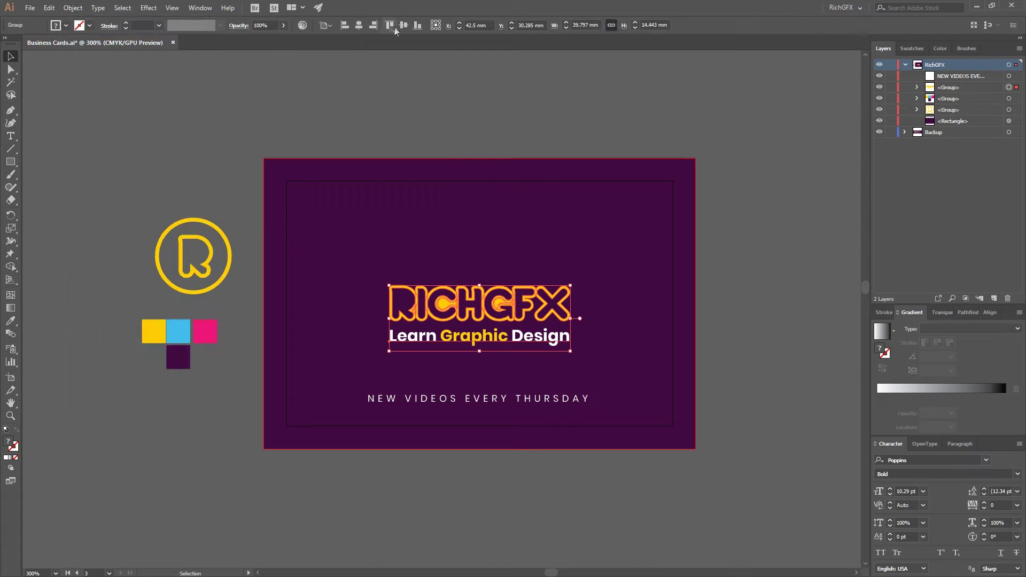
key("Up")
key("Up")
key("Up")
left_click(696, 287)
Add a small pink ring at the card's top-left area.
left_click_drag(11, 161, 48, 185)
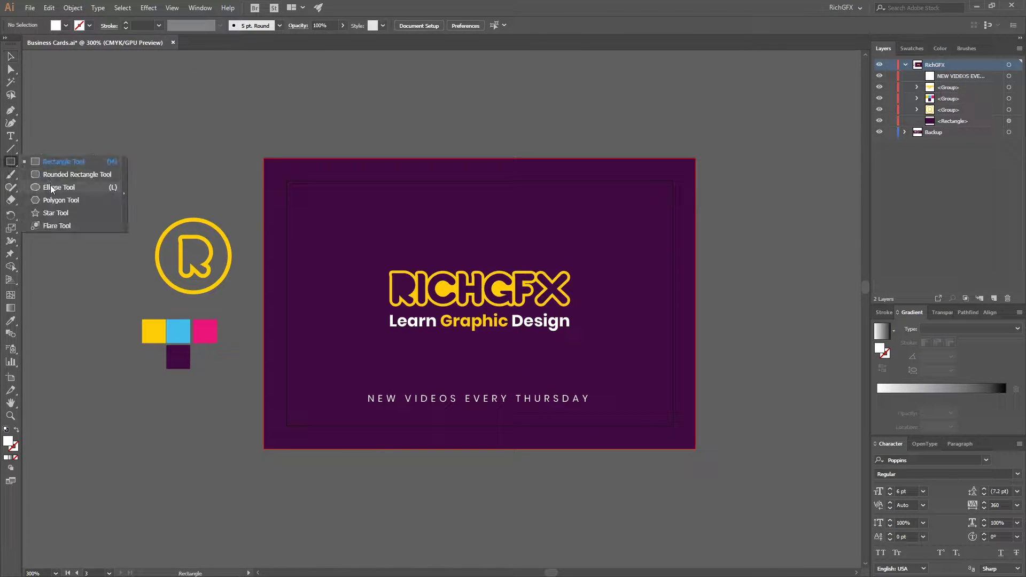
left_click_drag(729, 252, 746, 274)
key("i")
left_click(205, 331)
key("shift+x")
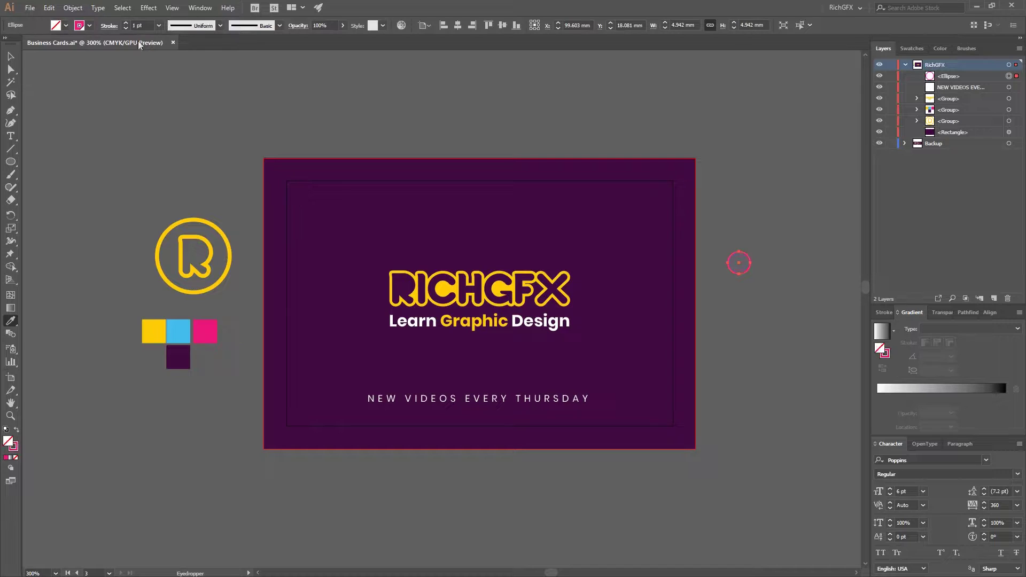
left_click(11, 56)
left_click_drag(739, 263, 322, 213)
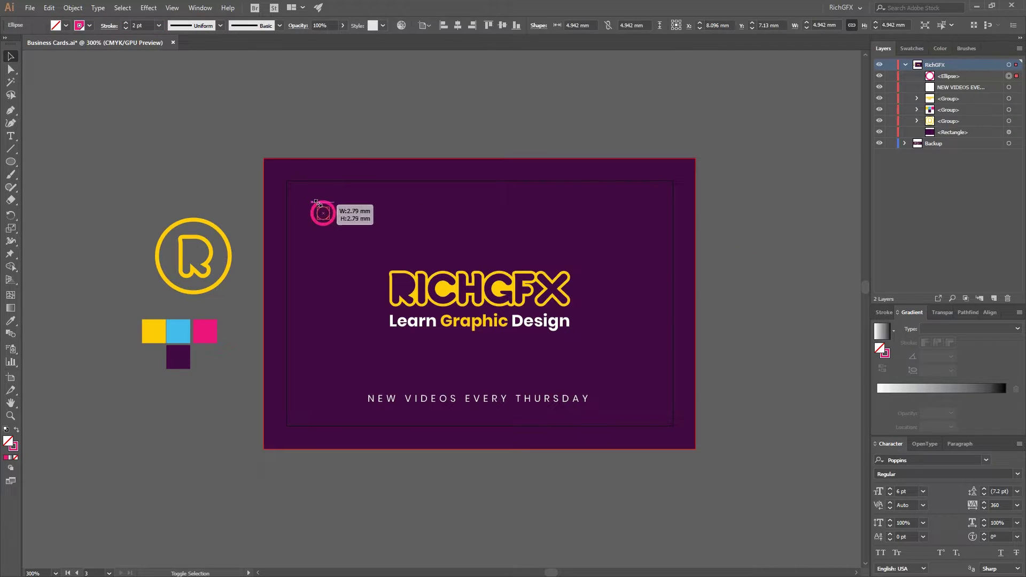
left_click(335, 221)
Add a blue ring at the bottom right, plus pink and blue ring copies elsewhere.
key("l")
left_click_drag(640, 399, 651, 411)
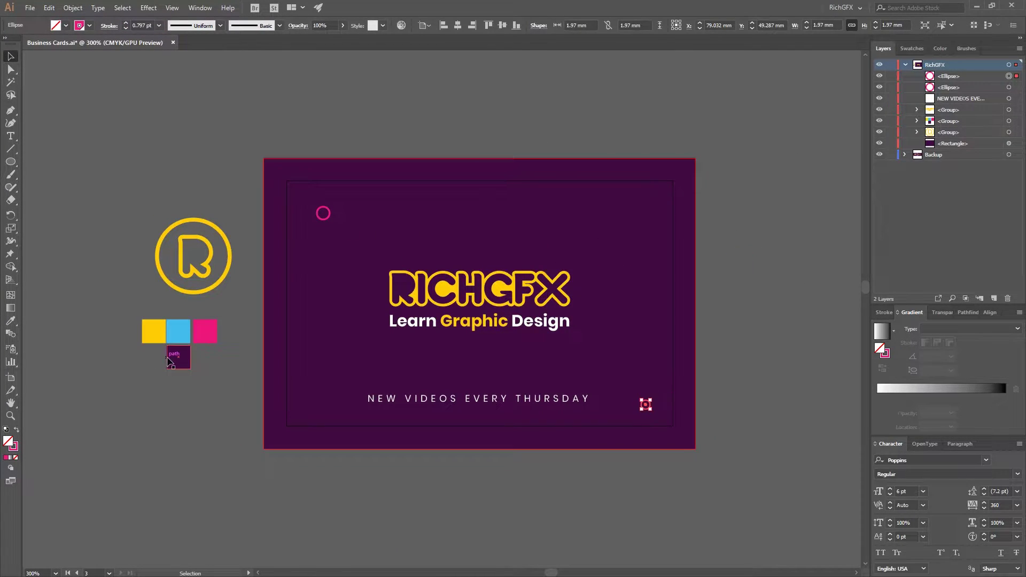
key("i")
left_click(178, 332)
left_click(17, 431)
key("v")
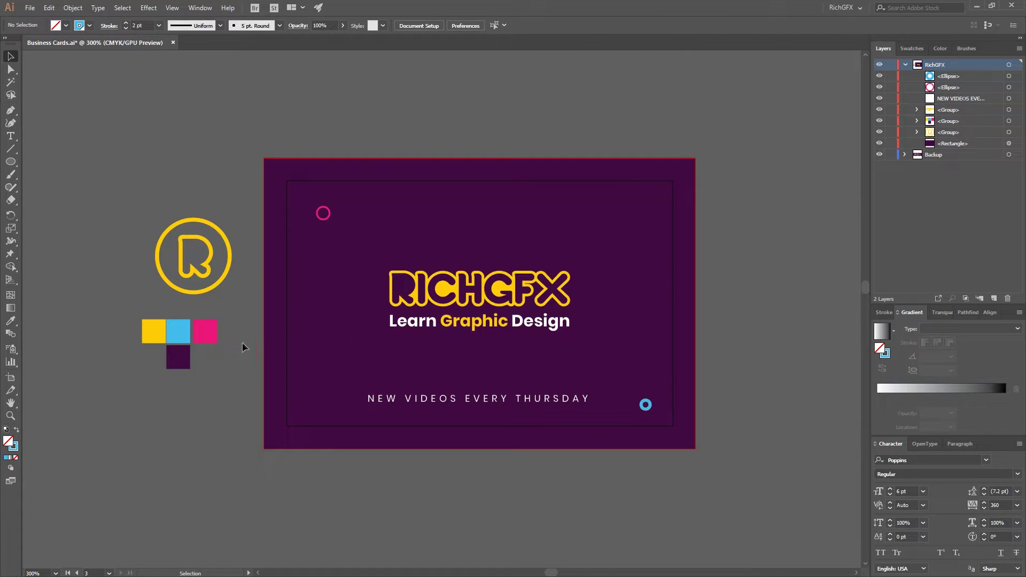
left_click_drag(323, 213, 493, 362)
left_click_drag(645, 405, 432, 218)
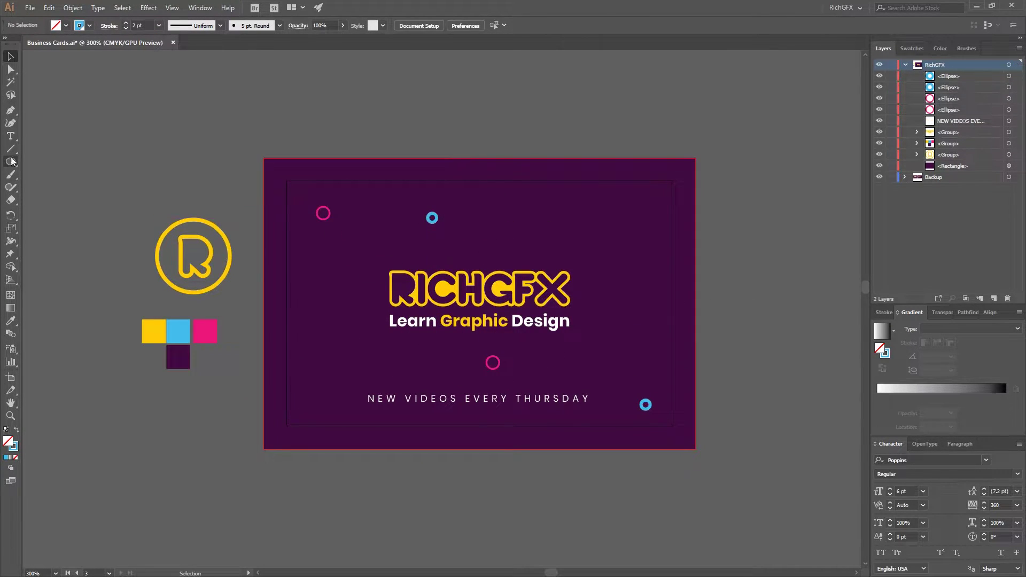
Build a yellow plus sign from two lines and place it on the card.
key("backslash")
mouse_move(738, 261)
left_mouse_down()
mouse_move(738, 282)
mouse_move(746, 271)
mouse_move(760, 278)
mouse_move(738, 271)
left_mouse_up()
left_click(883, 314)
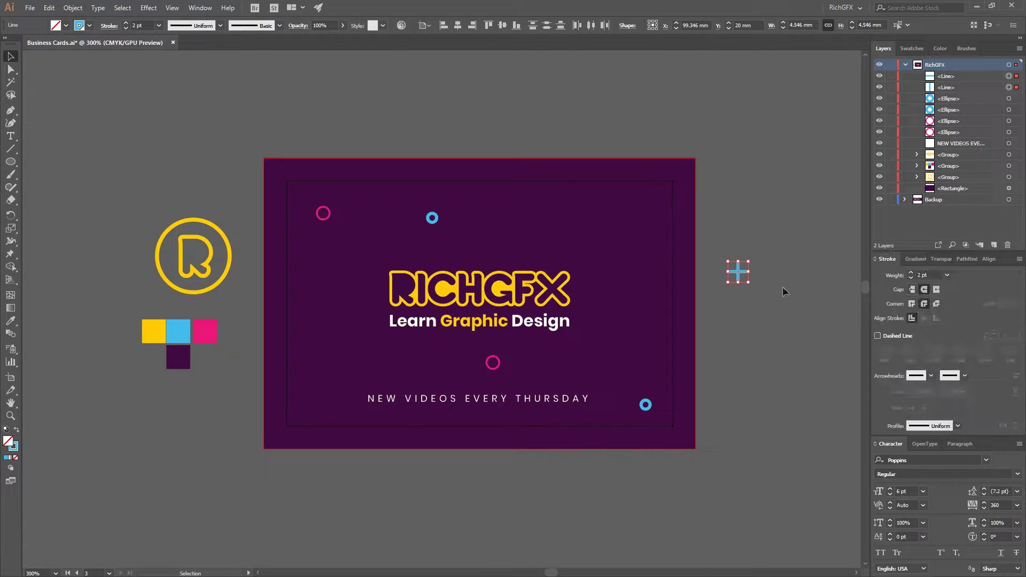
key("ctrl+g")
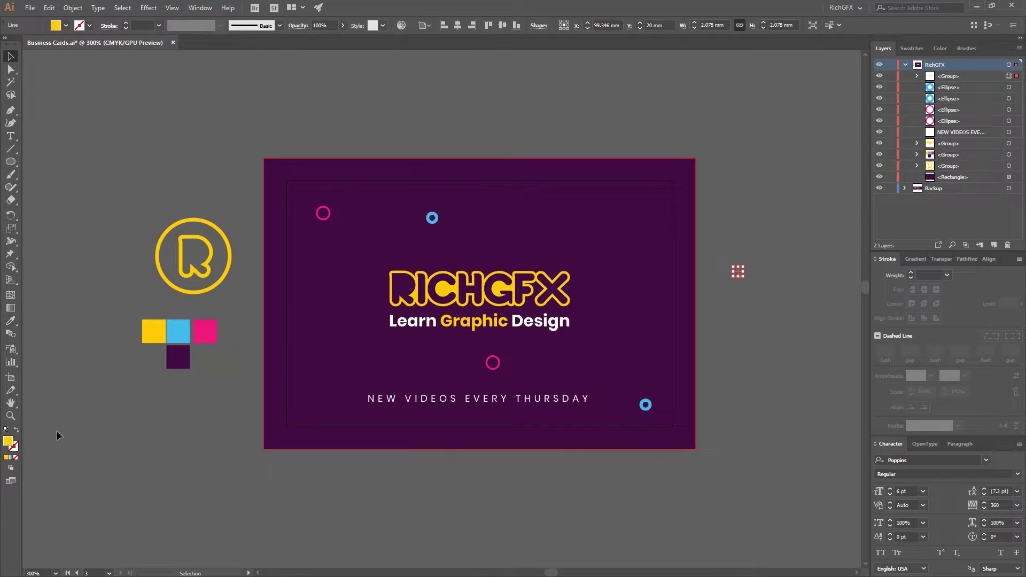
mouse_move(738, 272)
left_mouse_down()
mouse_move(335, 271)
mouse_move(601, 362)
mouse_move(636, 213)
mouse_move(647, 219)
mouse_move(655, 207)
mouse_move(309, 394)
left_mouse_up()
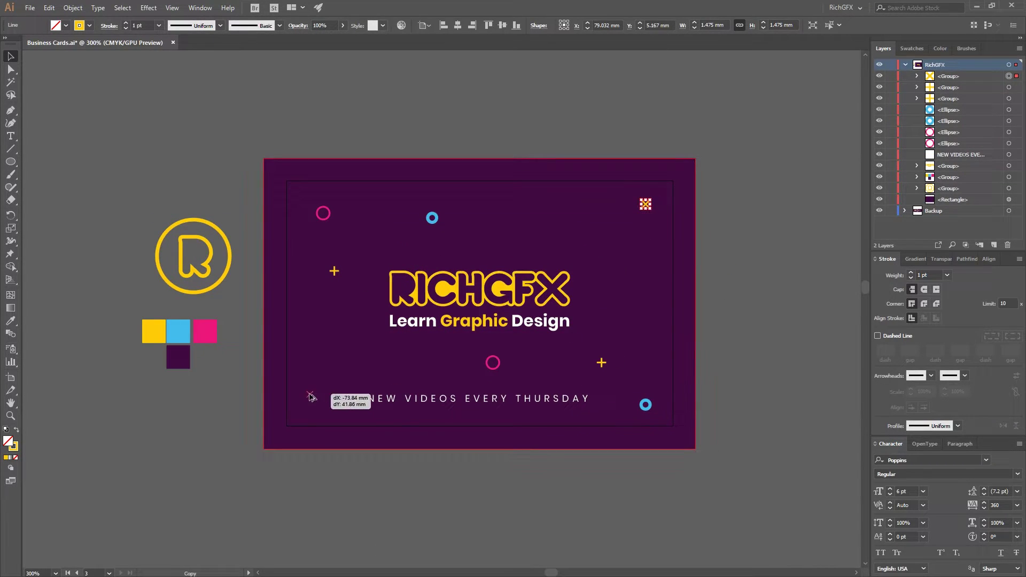
Duplicate the cross to the lower left and recolour the copy blue.
key("i")
key("shift+x")
key("v")
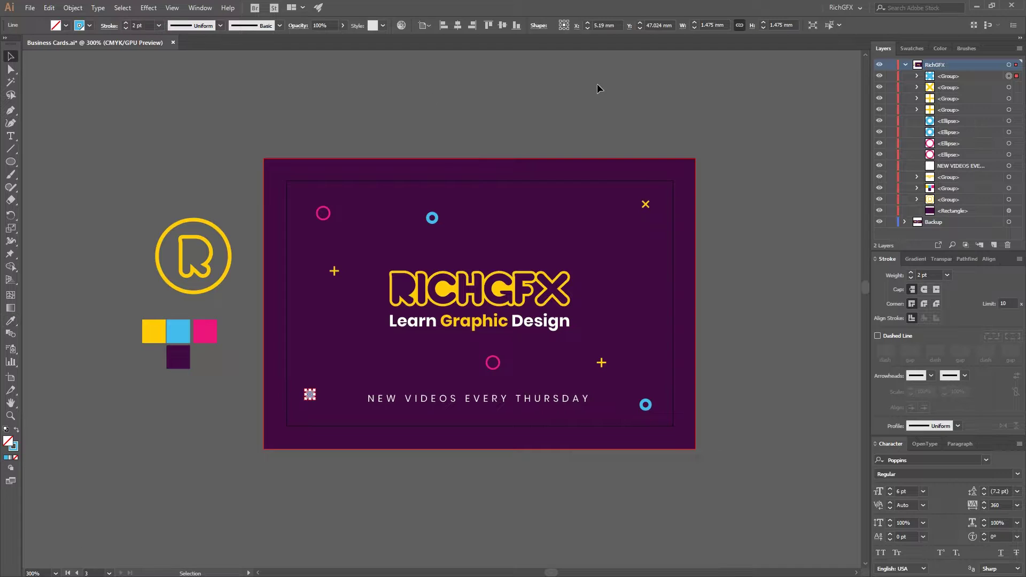
left_click(597, 89)
Cut a circle into a half-arc with Scissors and place it at the card's upper right.
left_click(11, 162)
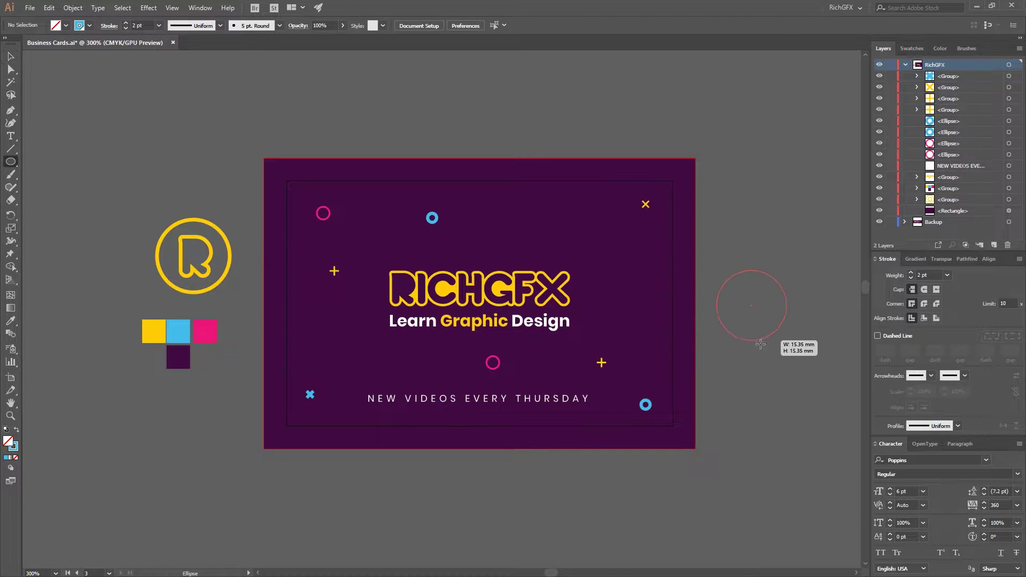
left_click_drag(716, 270, 798, 352)
key("s")
left_click(716, 311)
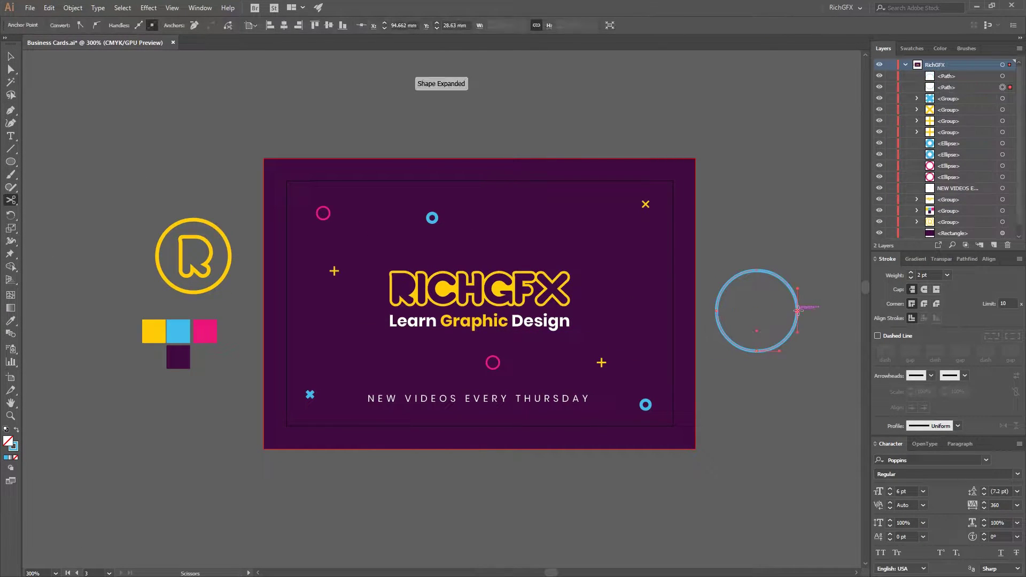
left_click(797, 310)
key("Delete")
key("v")
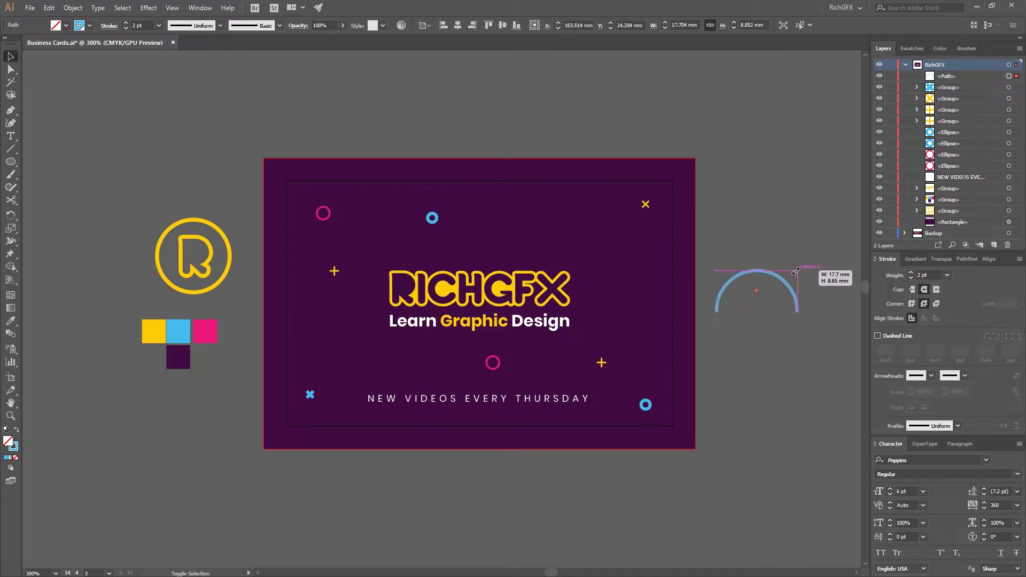
mouse_move(797, 271)
left_mouse_down()
mouse_move(615, 257)
mouse_move(342, 327)
left_mouse_up()
left_click_drag(288, 275, 321, 300)
Make a pink arc and position it at the card's lower left.
key("i")
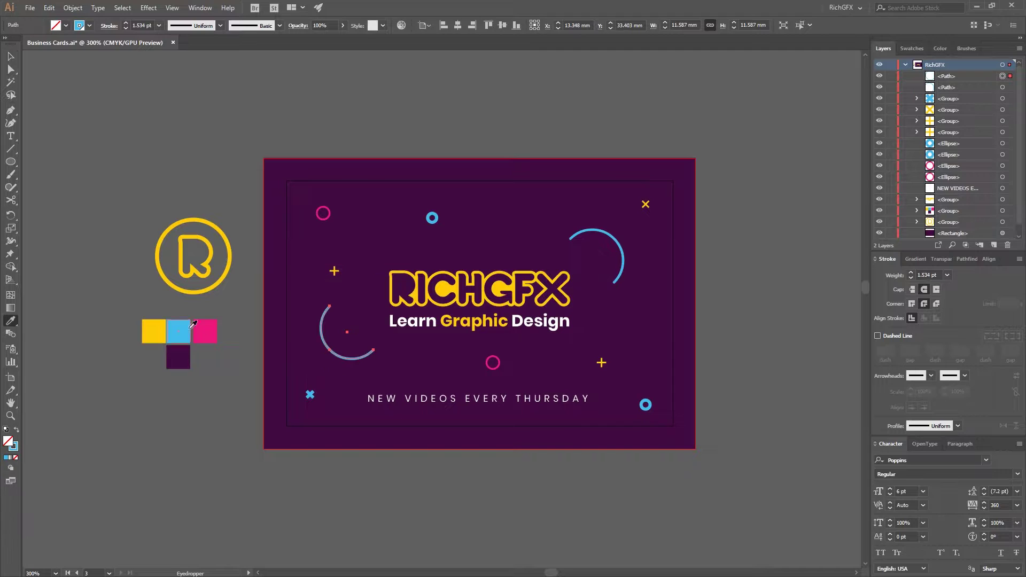
left_click(196, 328)
key("v")
left_click(401, 476)
left_click_drag(347, 362, 350, 374)
left_click(737, 321)
Draw a small white-outlined square and place it on the card.
key("m")
left_click_drag(735, 282, 748, 295)
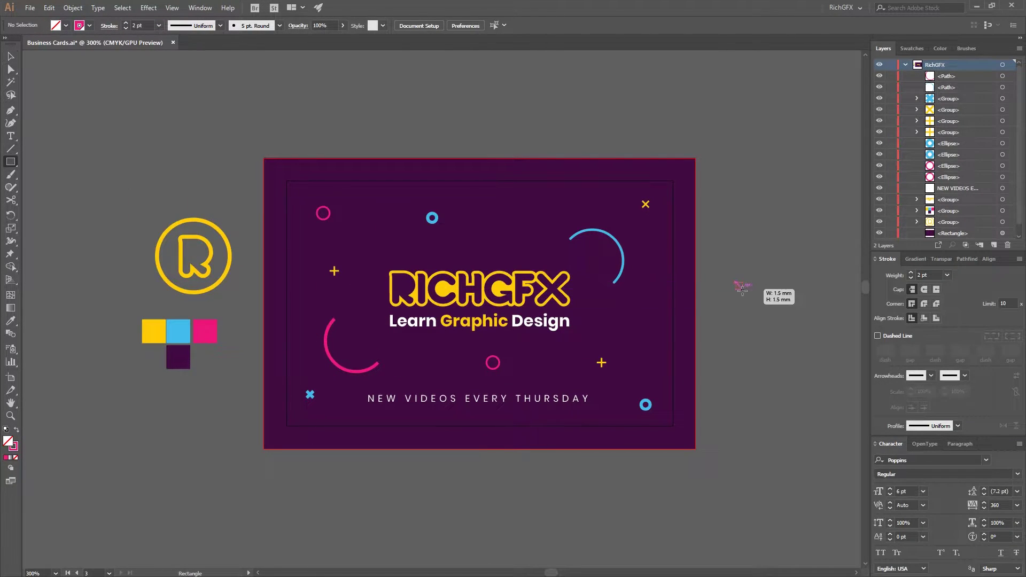
key("i")
left_click(89, 25)
left_click(22, 40)
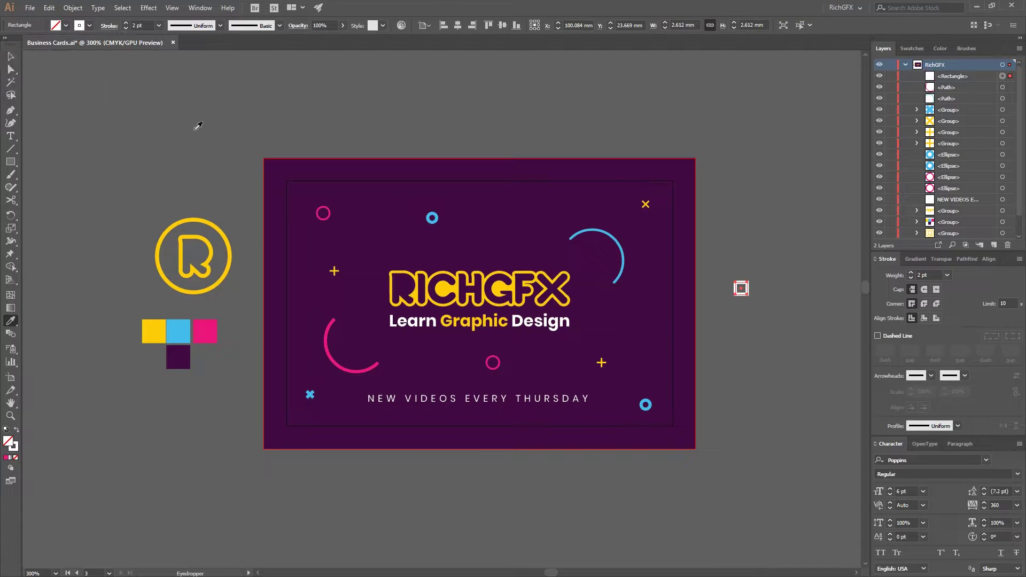
key("v")
mouse_move(741, 288)
left_mouse_down()
mouse_move(635, 326)
mouse_move(510, 216)
left_mouse_up()
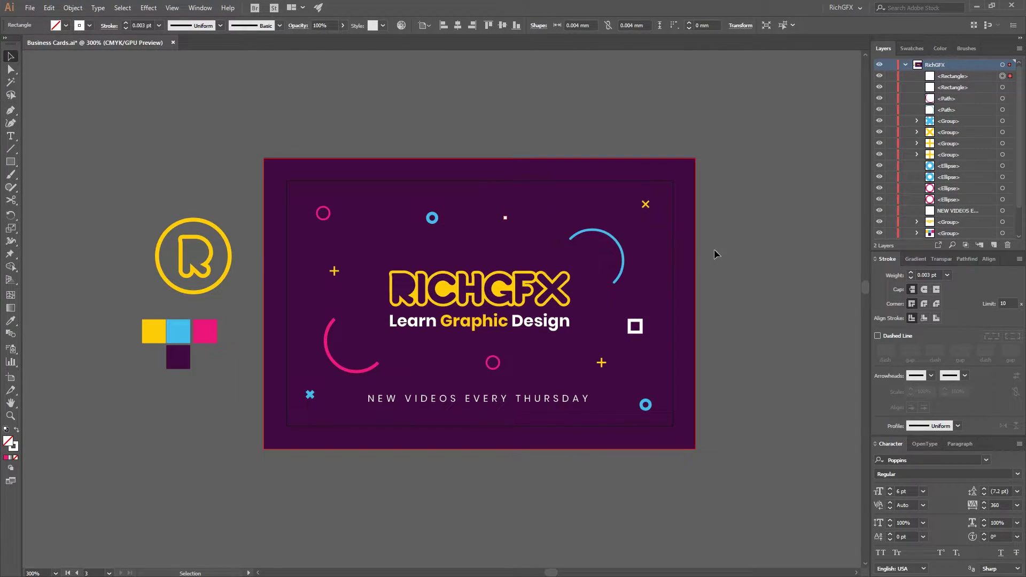
key("ctrl+z")
Duplicate the card artboard to the right with the Artboard tool.
left_click_drag(734, 294, 714, 276)
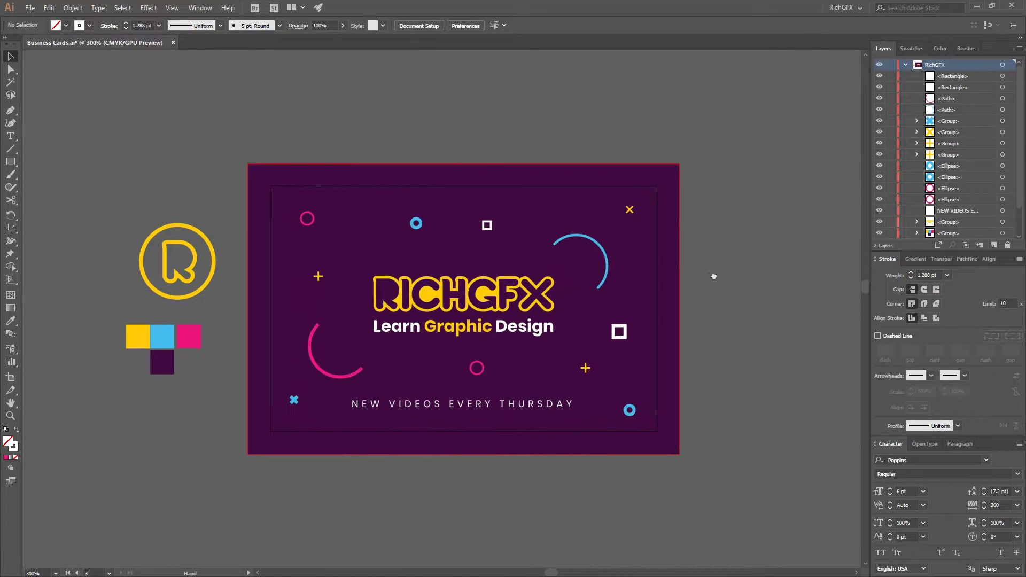
left_click(12, 379)
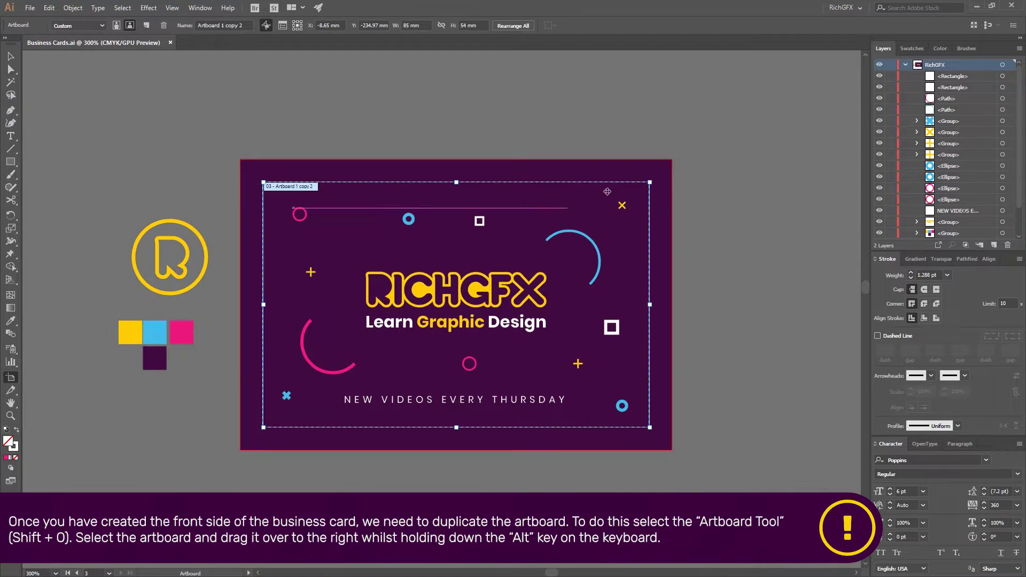
left_click_drag(718, 177, 336, 164)
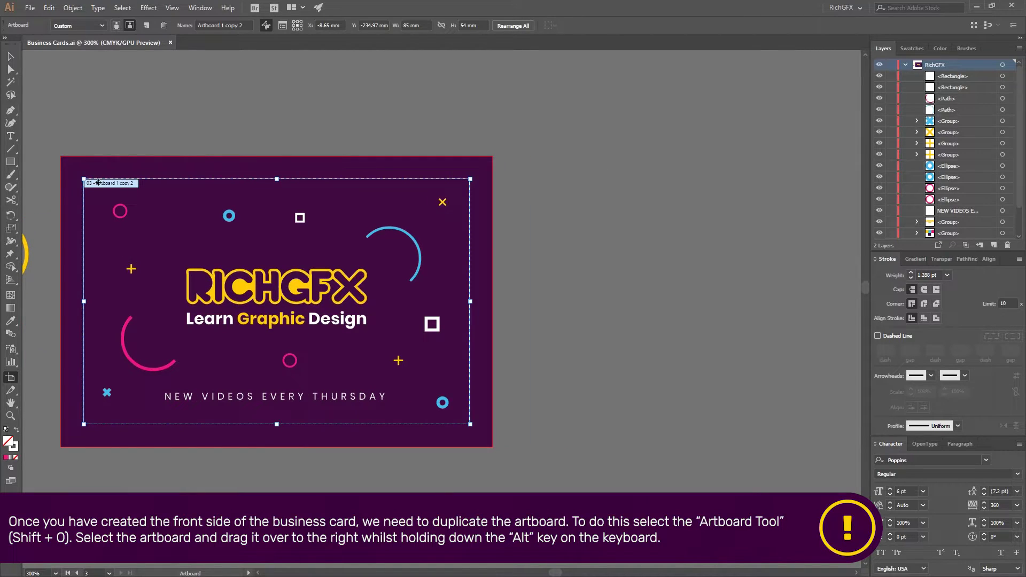
left_click_drag(98, 186, 536, 190)
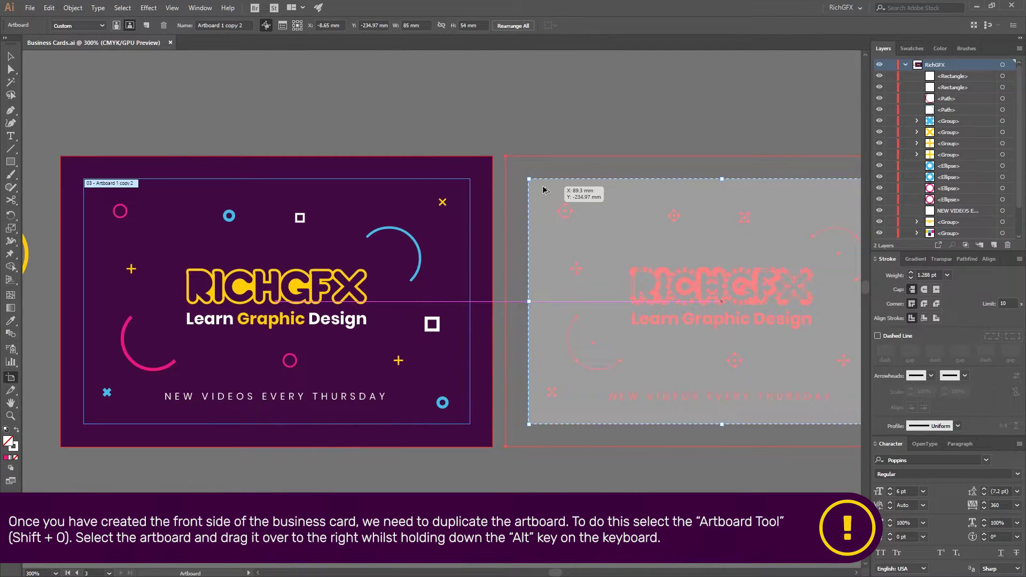
key("v")
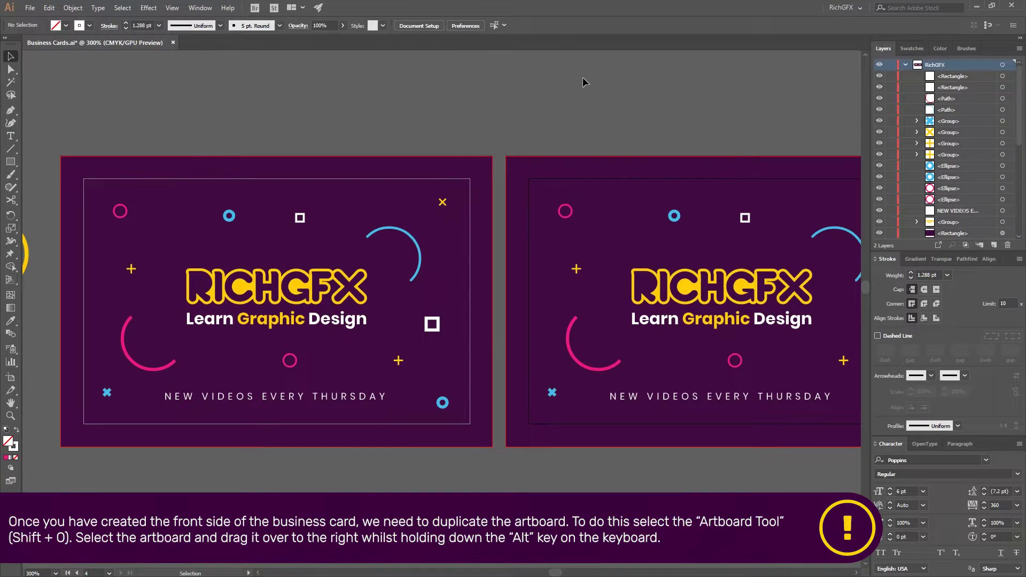
left_click_drag(697, 115, 599, 109)
Delete the title group, small square and bottom tagline from the duplicate card.
left_click(620, 280)
key("Delete")
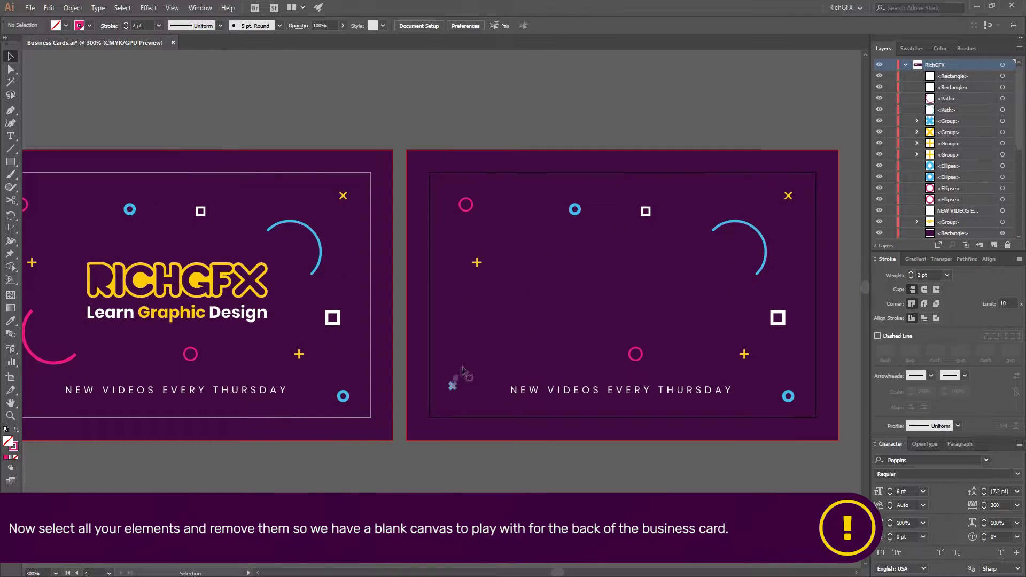
left_click(646, 213)
key("Delete")
left_click_drag(753, 406, 631, 348)
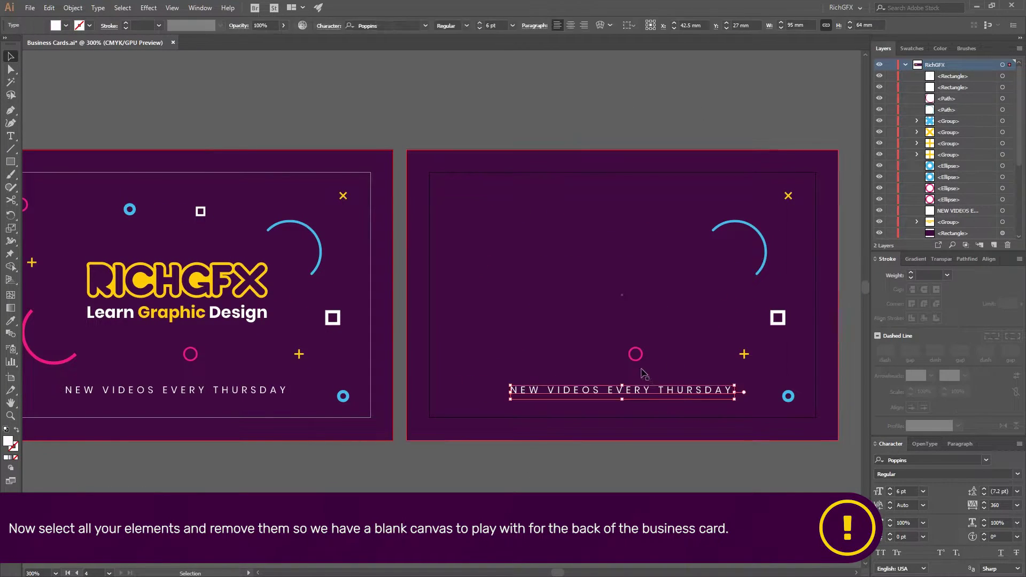
key("Delete")
Delete the remaining crosses and circles, restoring the accidentally deleted purple background.
left_click(778, 317)
key("Delete")
left_click(768, 272)
key("Delete")
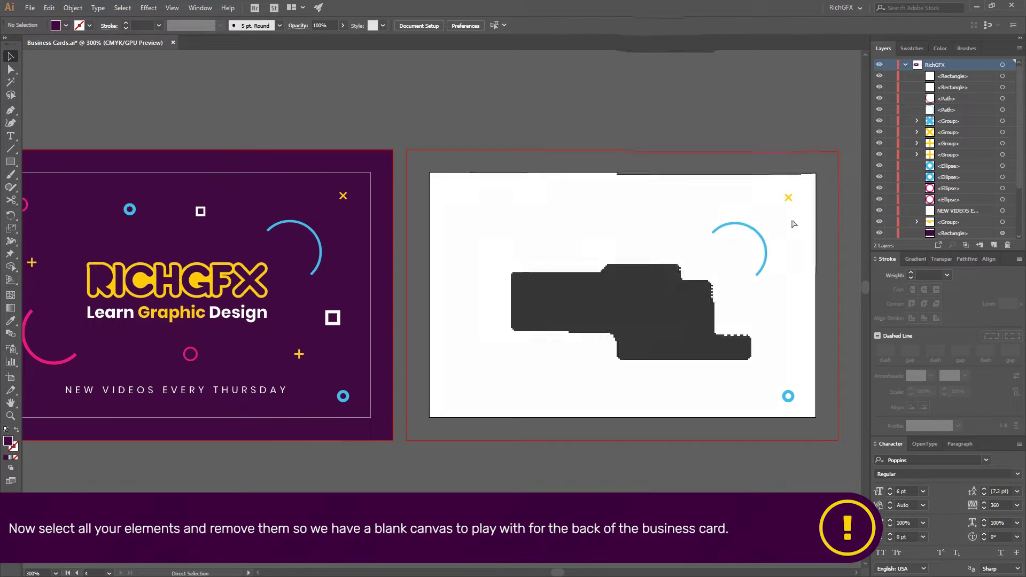
key("ctrl+z")
key("ctrl+z")
key("Delete")
left_click(789, 195)
key("Delete")
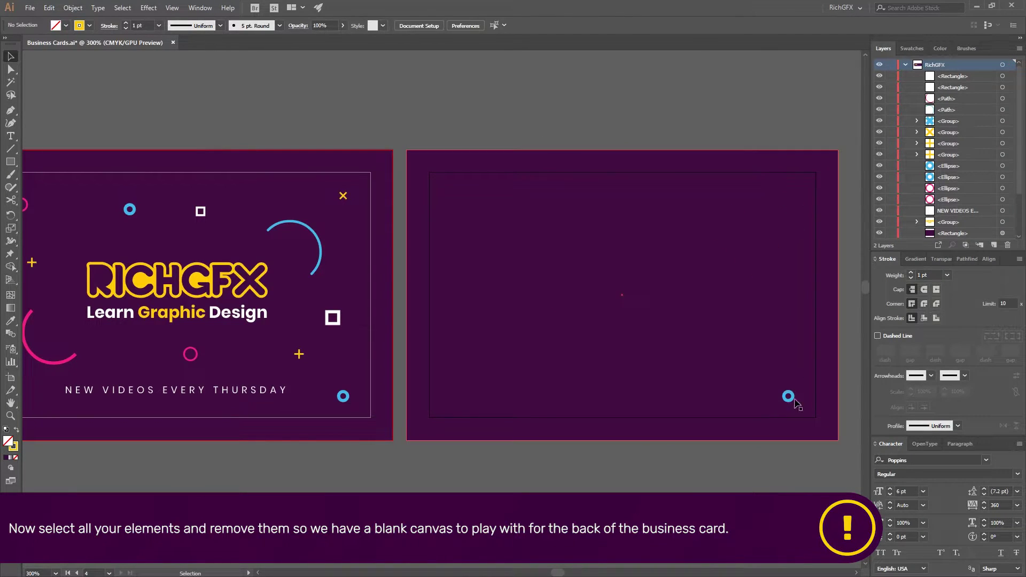
left_click(788, 396)
key("Delete")
left_click_drag(448, 467, 614, 476)
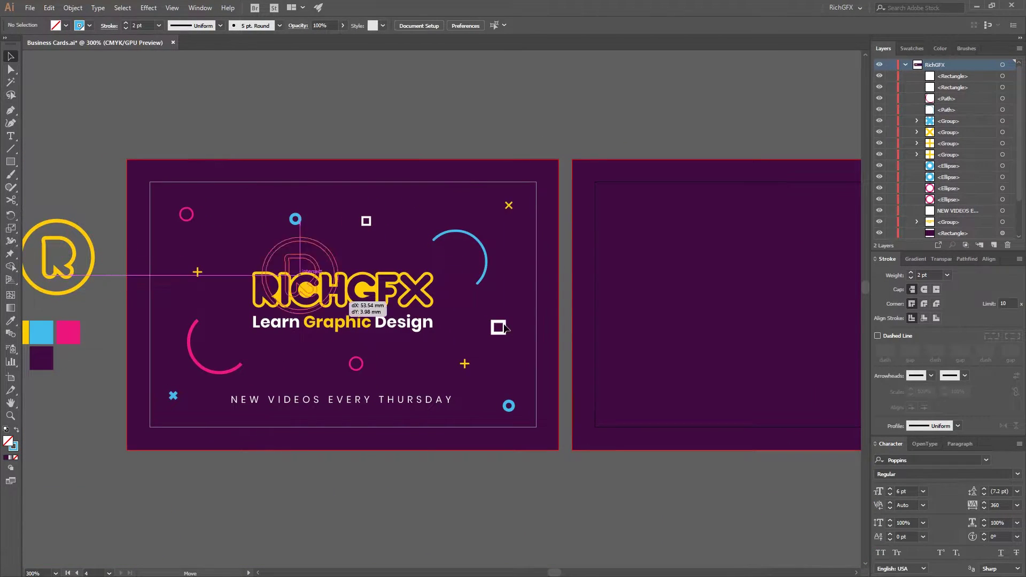
Place the R logo at the back's left with a yellow 2 pt vertical divider beside it.
mouse_move(91, 281)
left_mouse_down()
mouse_move(396, 351)
mouse_move(345, 321)
left_mouse_up()
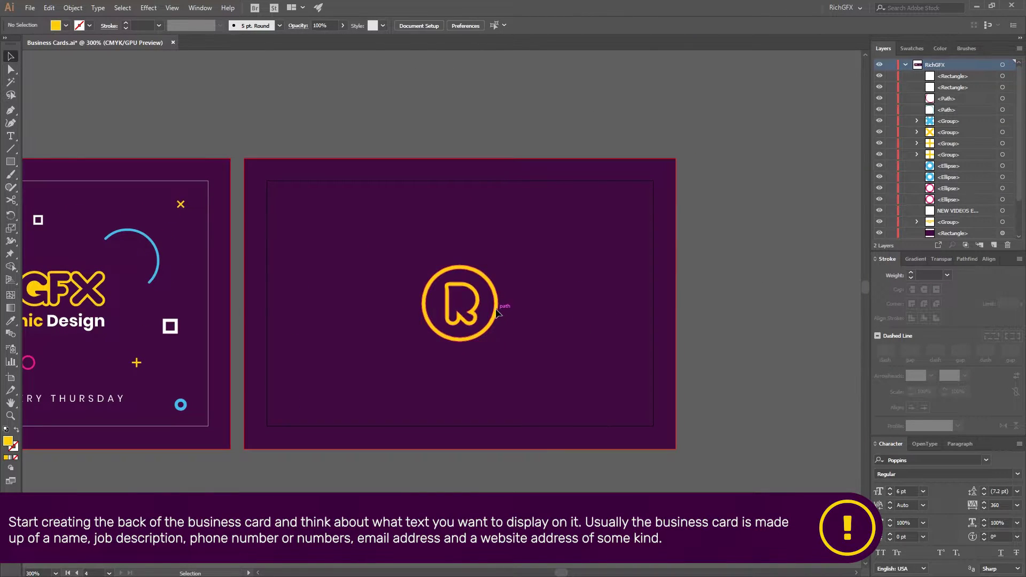
left_click(10, 148)
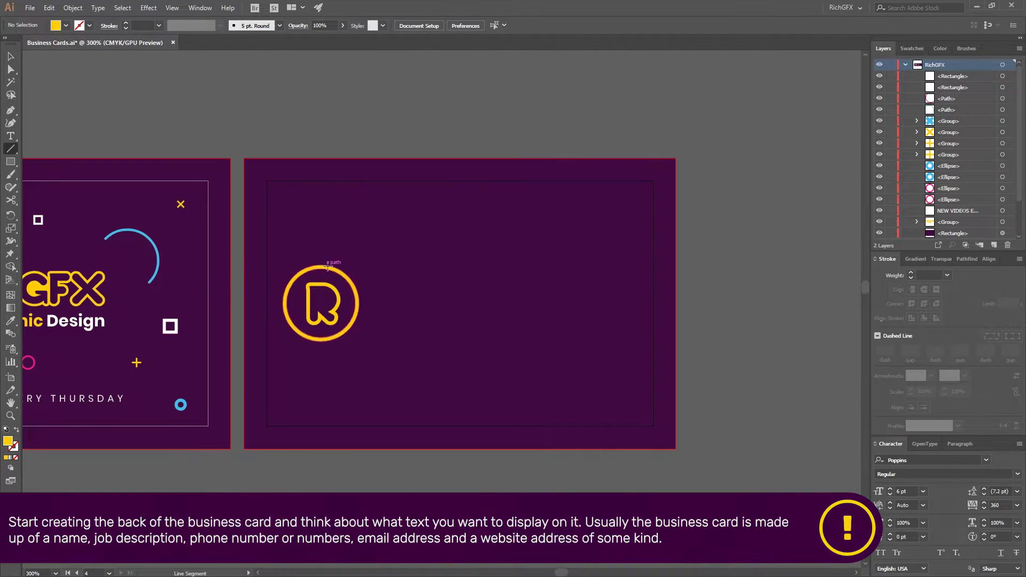
left_click_drag(321, 264, 321, 341)
left_click(89, 25)
left_click(40, 42)
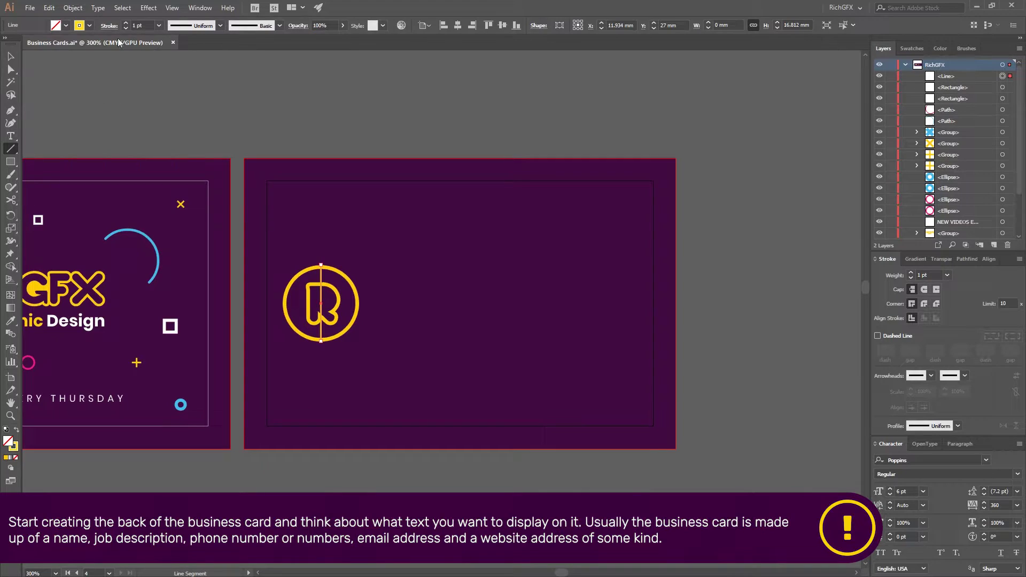
key("v")
mouse_move(321, 284)
left_mouse_down()
mouse_move(365, 284)
mouse_move(653, 361)
mouse_move(653, 341)
left_mouse_up()
Make the 'Name will go here...' placeholder text yellow.
key("t")
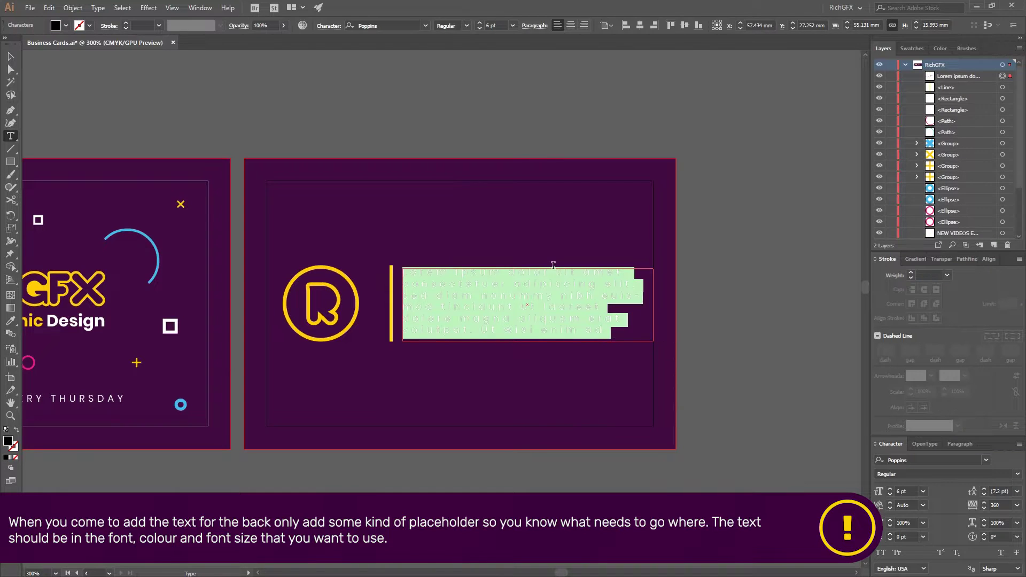
left_click(12, 57)
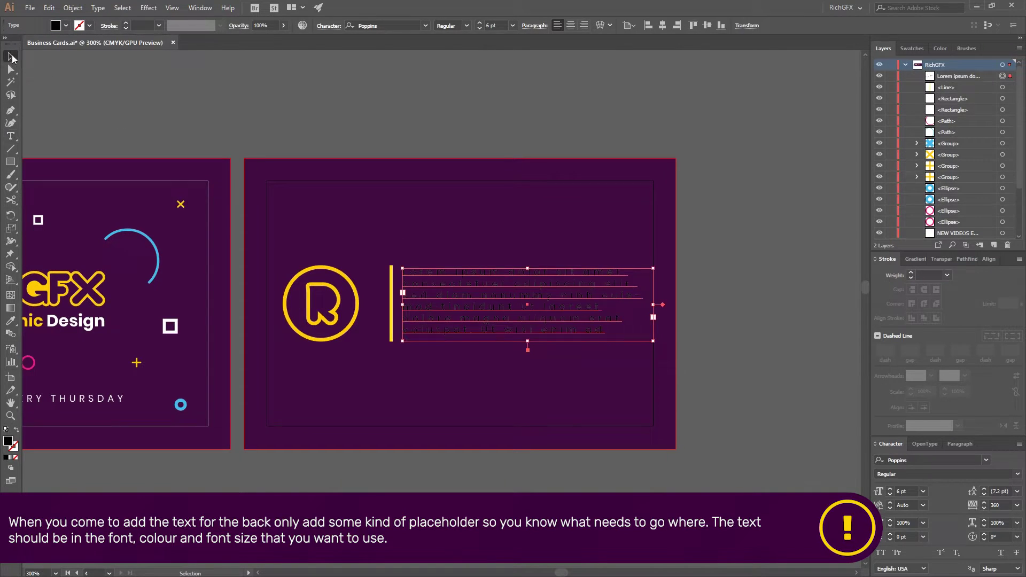
double_click(510, 311)
key("ctrl+a")
left_click(67, 25)
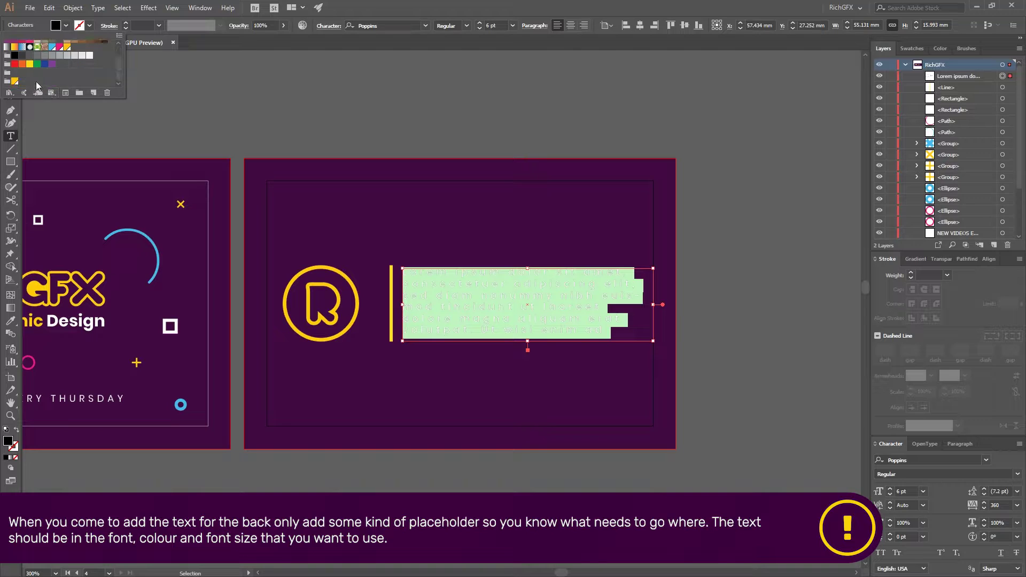
left_click(14, 81)
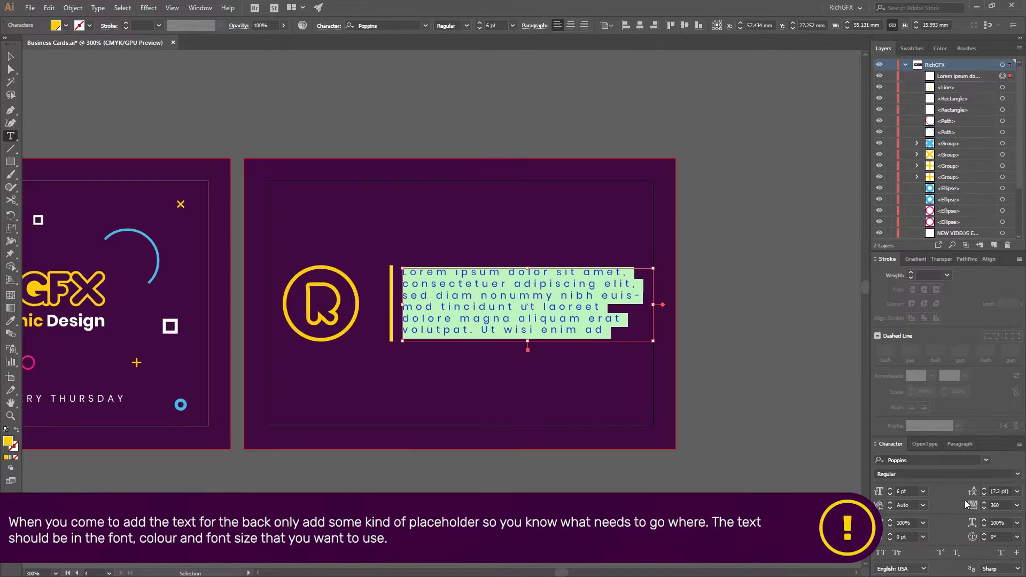
Remove the placeholder's wide letter spacing and set it in Poppins Bold.
left_click(1017, 505)
left_click(1005, 415)
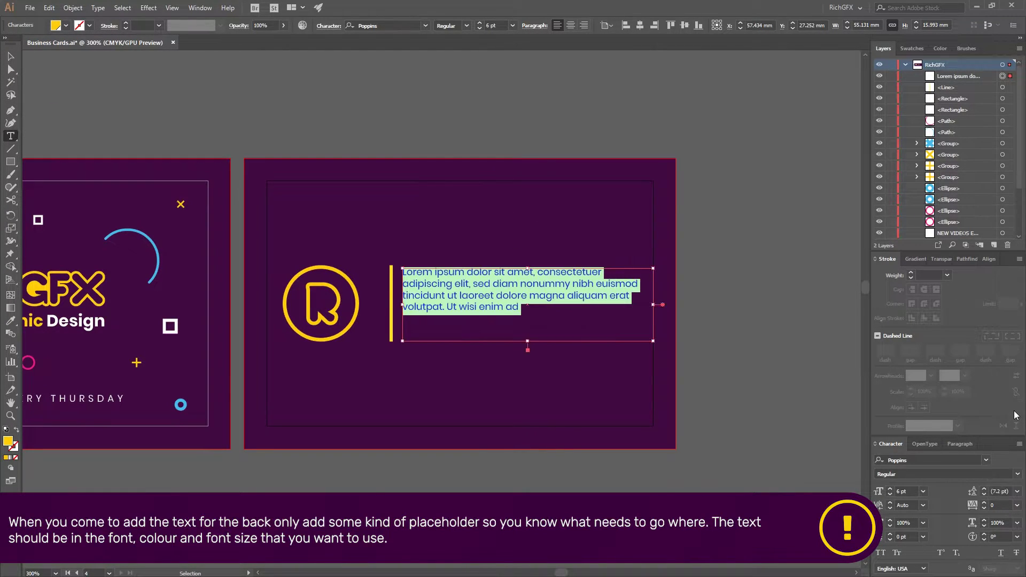
left_click(451, 24)
left_click(460, 76)
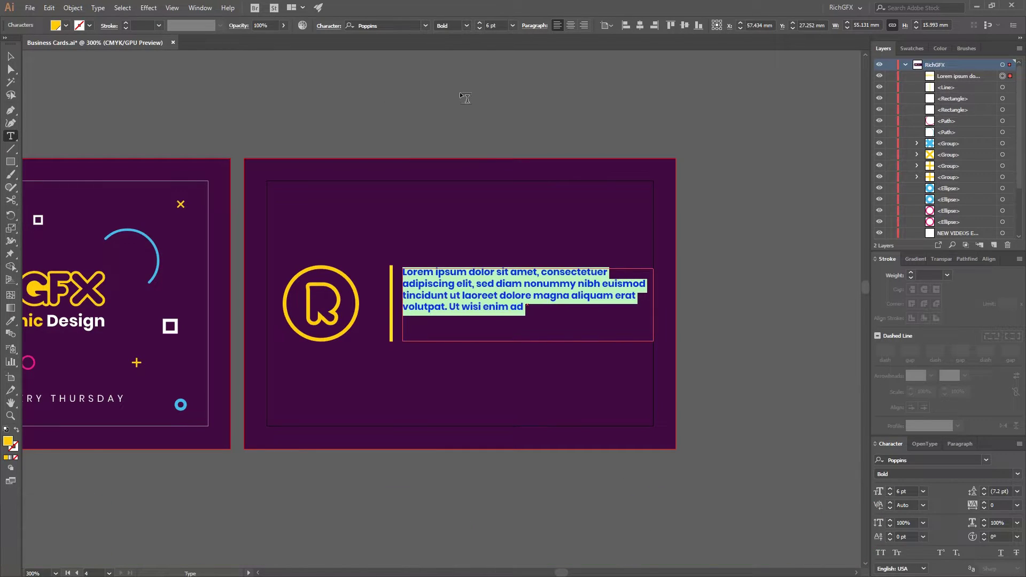
type("Name will go here...")
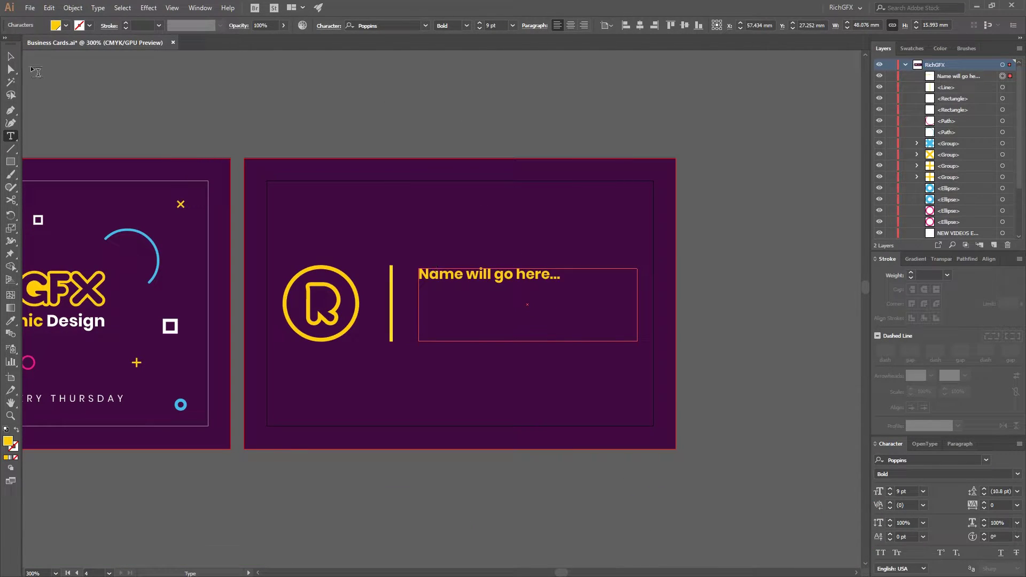
key("Escape")
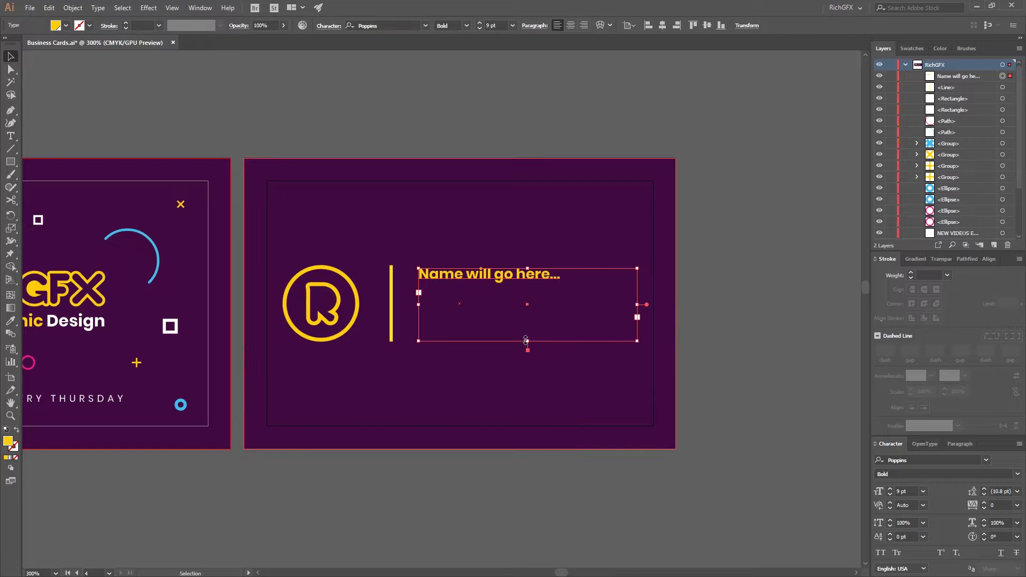
Shrink the name frame to one line and duplicate it just below.
left_click_drag(577, 303, 588, 280)
left_click(694, 296)
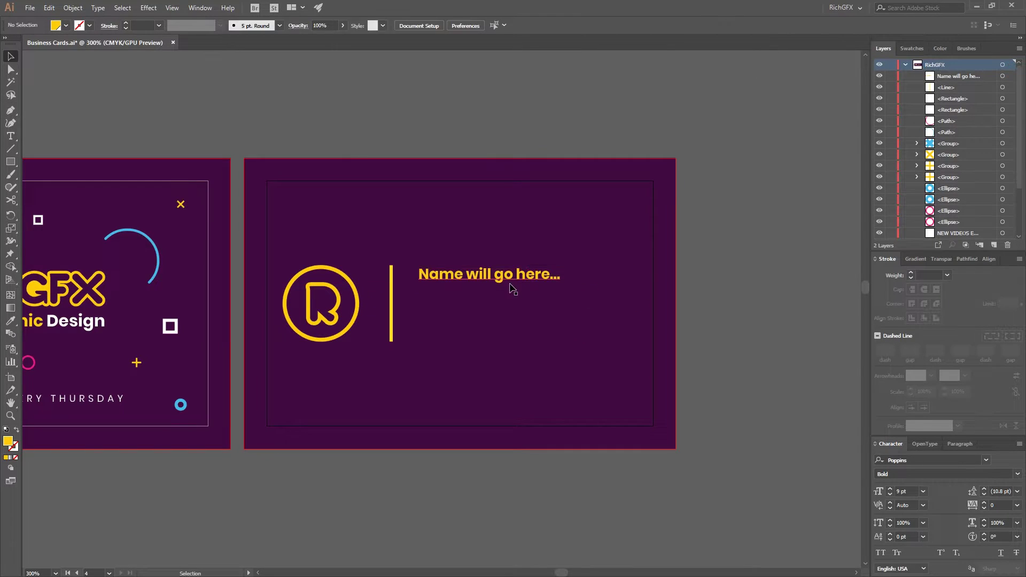
left_click_drag(510, 280, 511, 304)
Make the copied name line white and retype it as 'Job title will go here'.
double_click(529, 299)
key("ctrl+a")
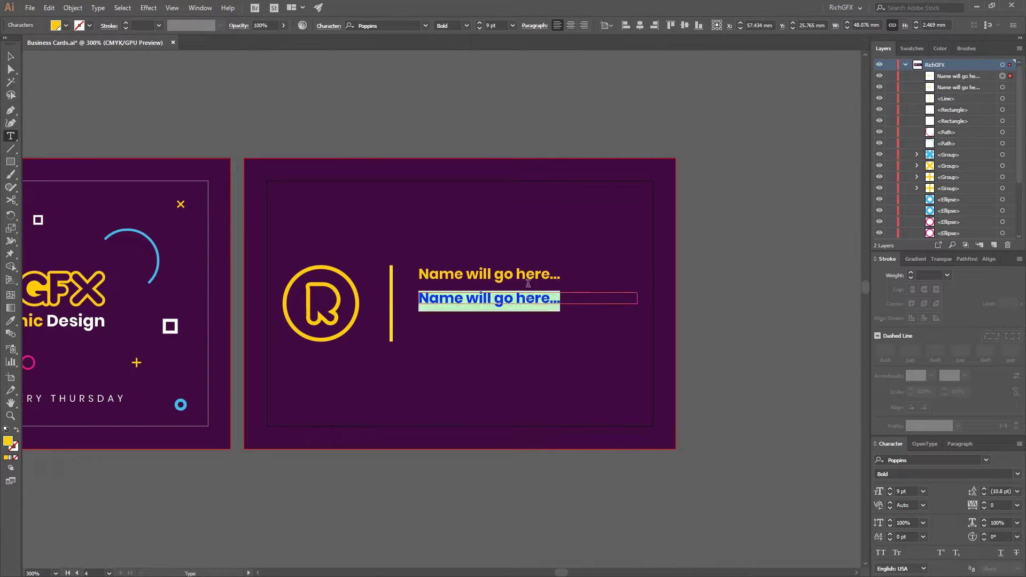
left_click(66, 25)
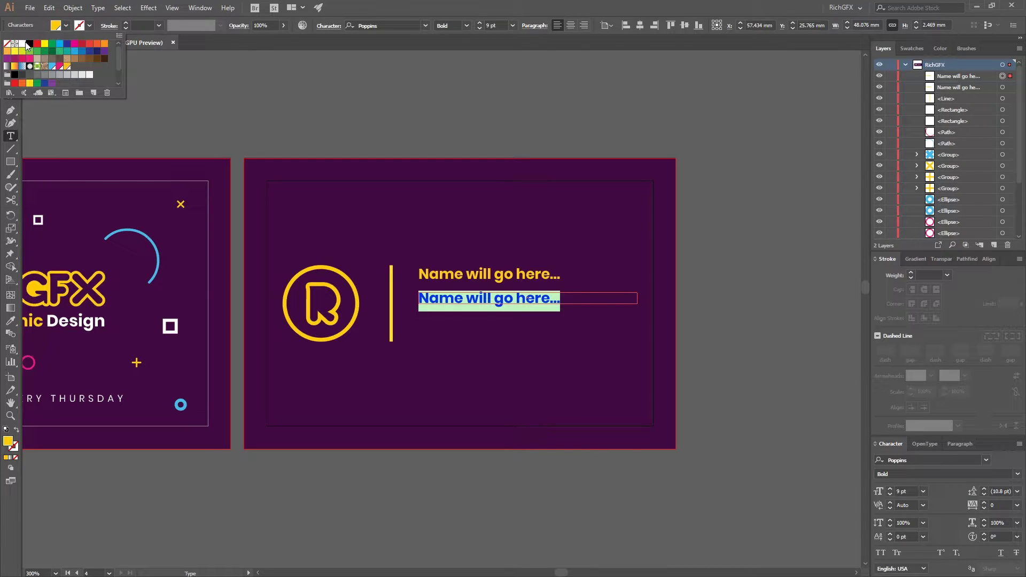
key("Escape")
left_click_drag(566, 298, 451, 294)
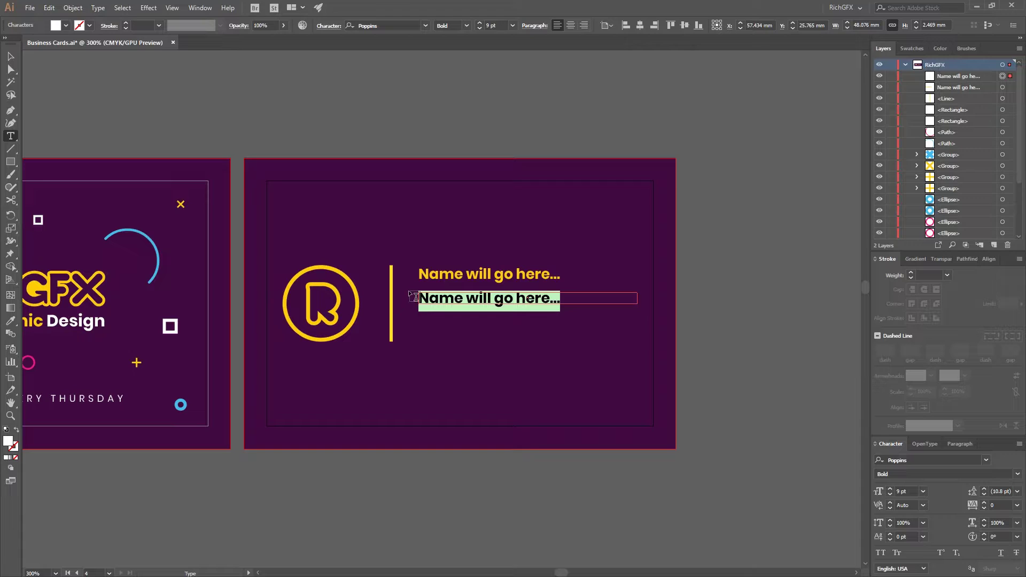
type("Job title will go here")
Set the job title line to Regular weight and 7 pt, nudged up slightly.
key("ctrl+a")
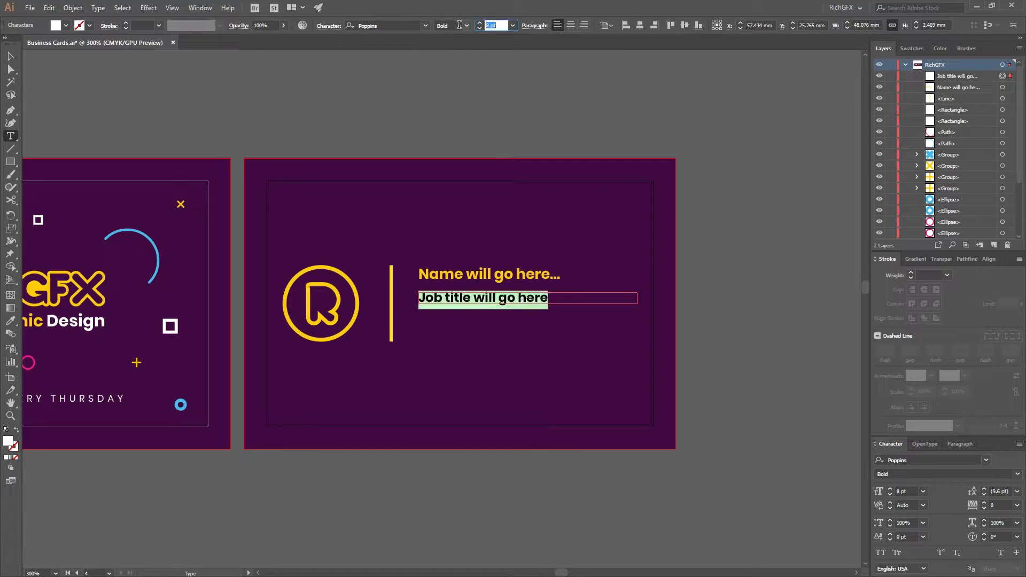
left_click(466, 25)
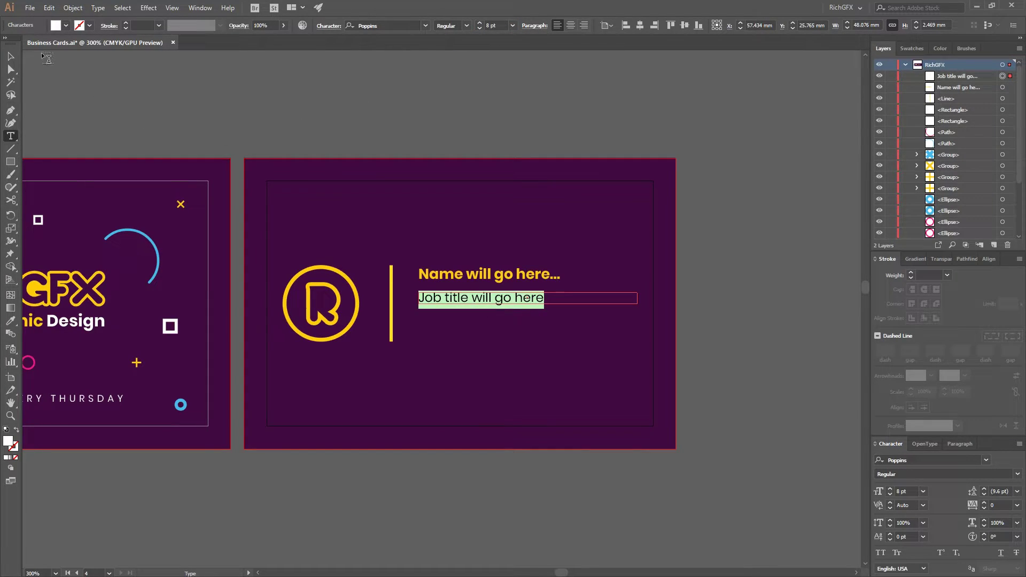
left_click(12, 57)
key("Up")
key("Up")
key("Up")
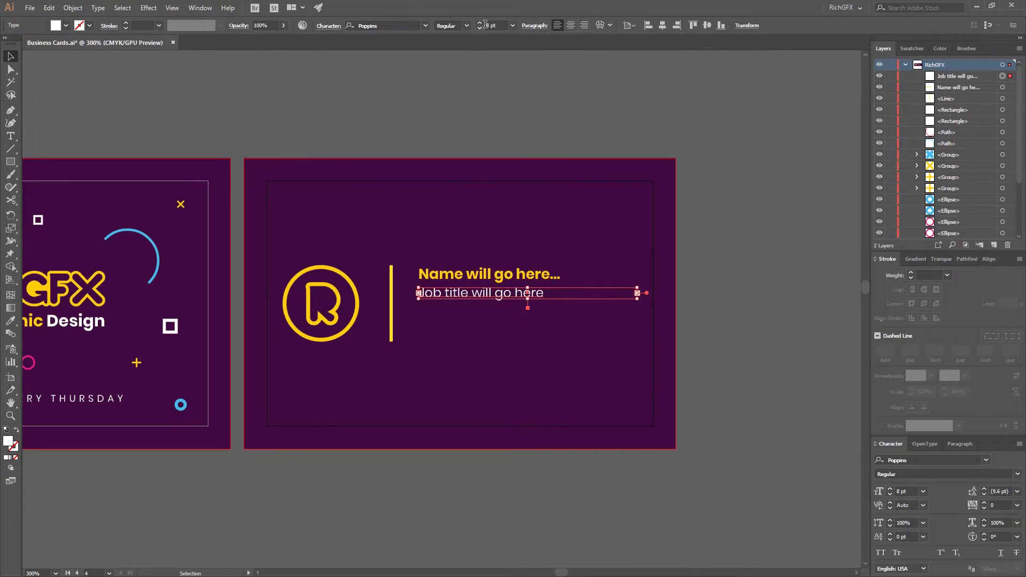
type("7")
key("Return")
left_click(701, 284)
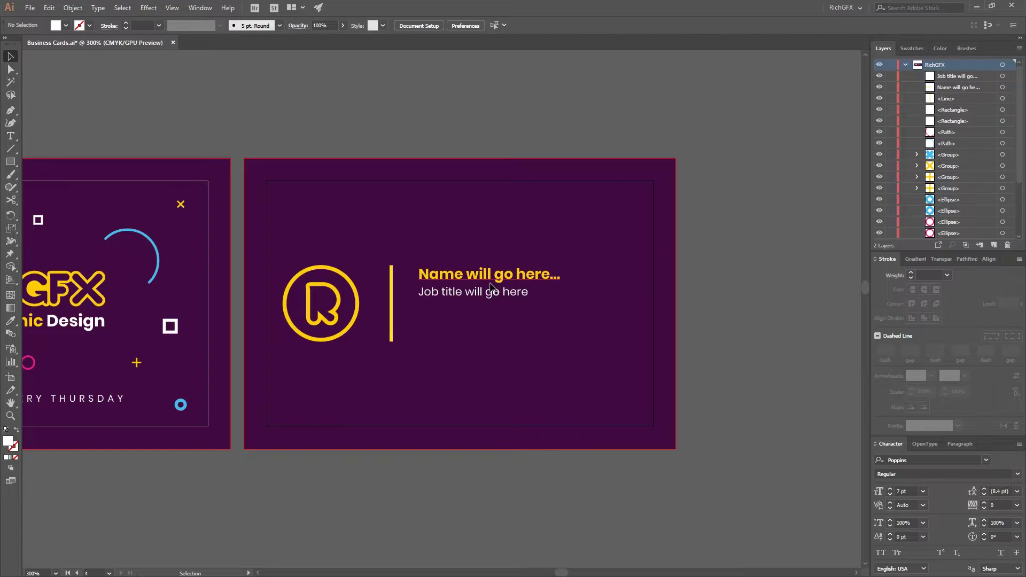
Duplicate the job title line below it and retype it as 'Phone number will go here'.
left_click_drag(494, 298, 486, 325, "alt")
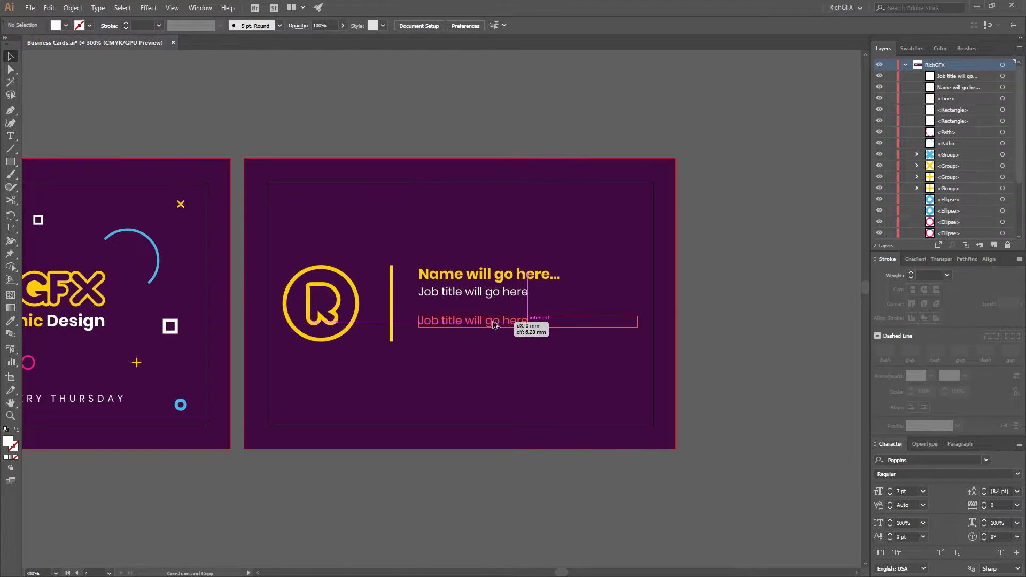
double_click(526, 319)
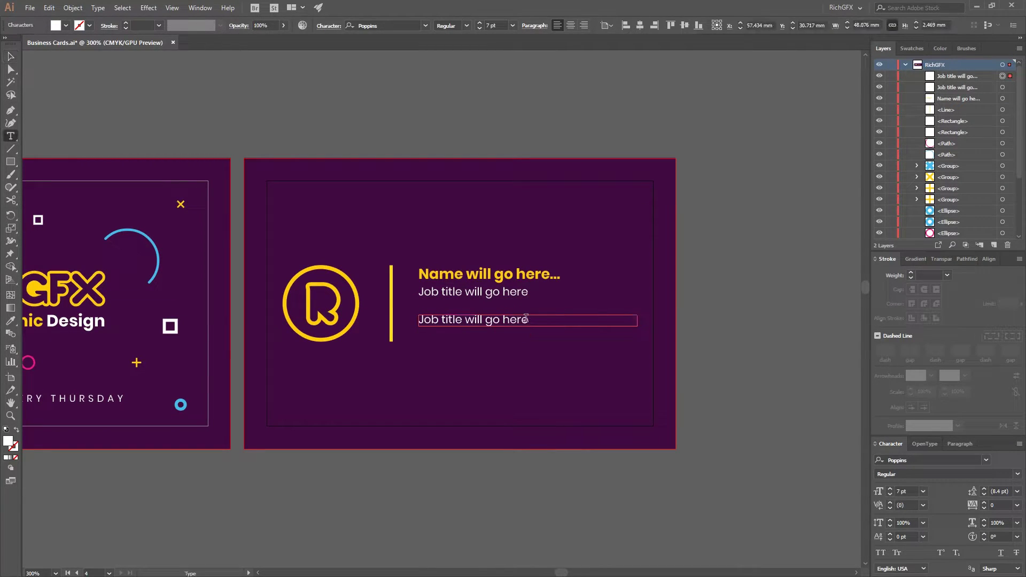
key("ctrl+a")
key("BackSpace")
type("Phone number will go here")
key("Escape")
left_click(556, 322)
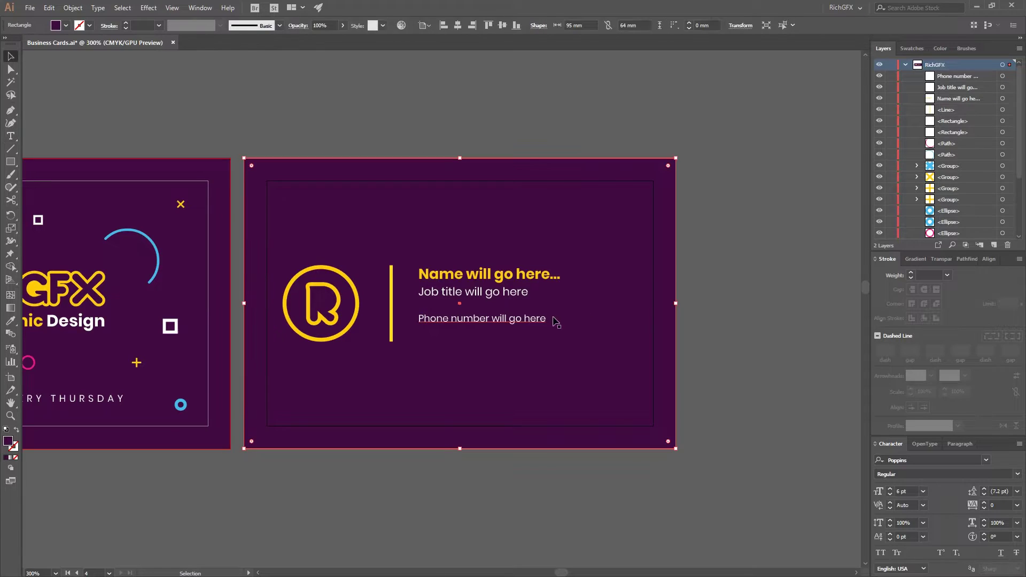
key("ctrl+shift+a")
Add a 'Website' placeholder line under the phone number and save the card.
left_click_drag(477, 326, 480, 339)
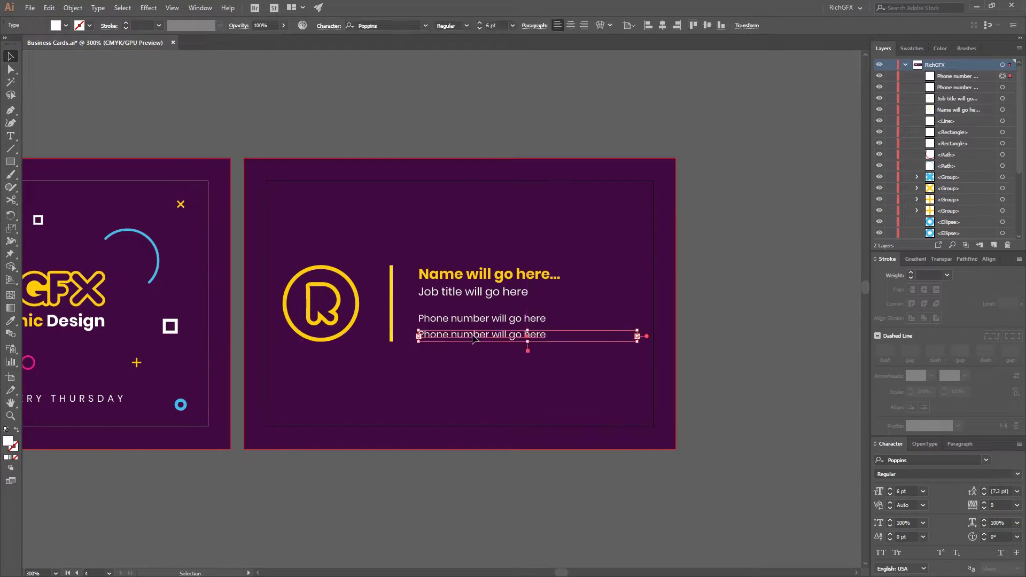
triple_click(497, 333)
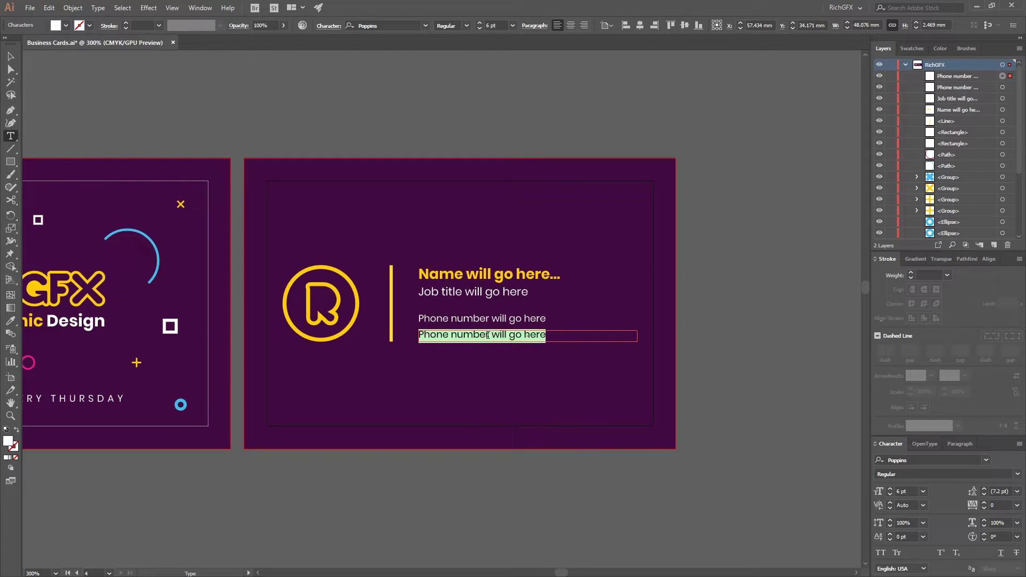
type("Web")
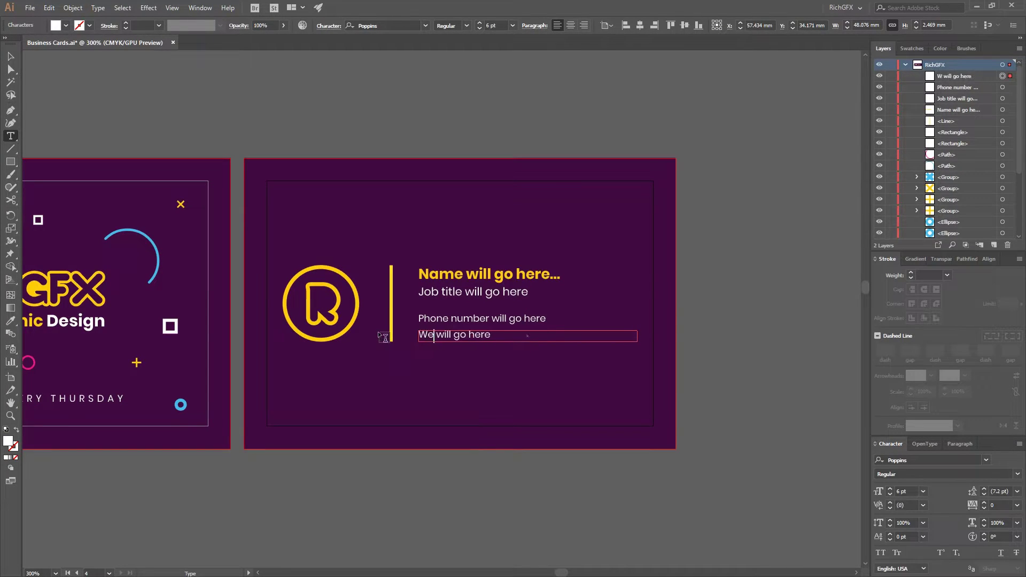
type("site")
key("Escape")
left_click(730, 296)
left_click(30, 7)
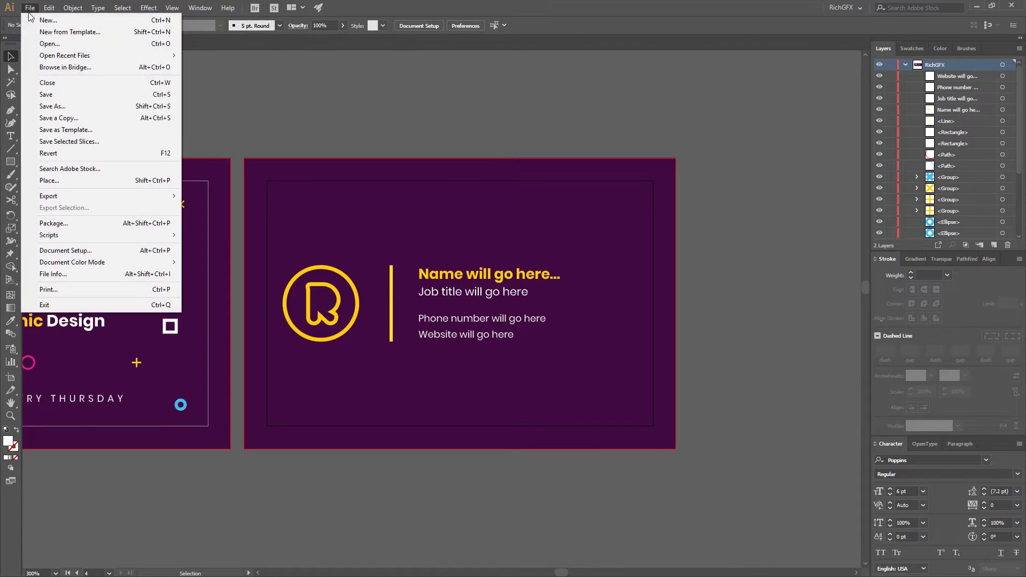
left_click(76, 94)
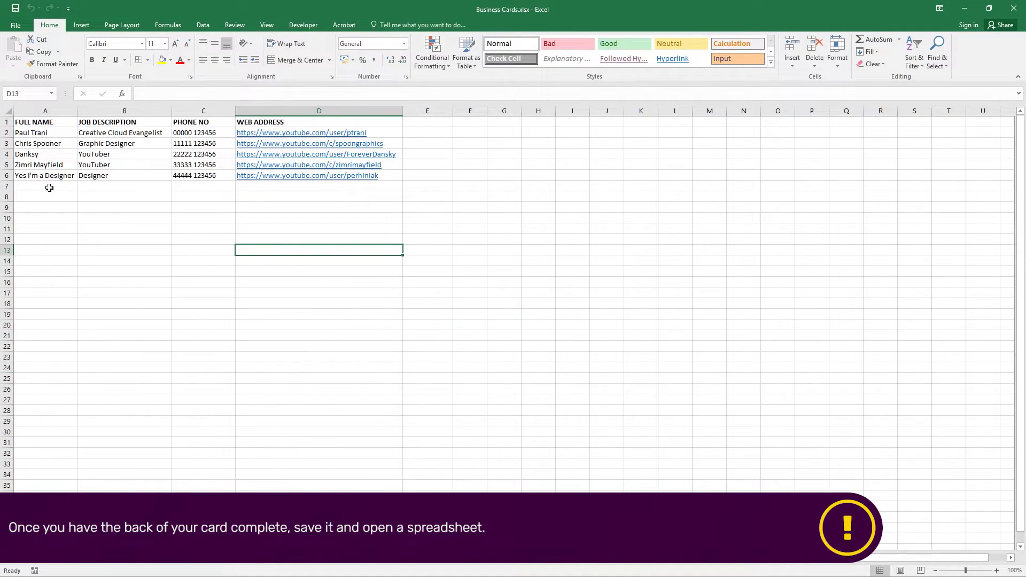
left_click(50, 188)
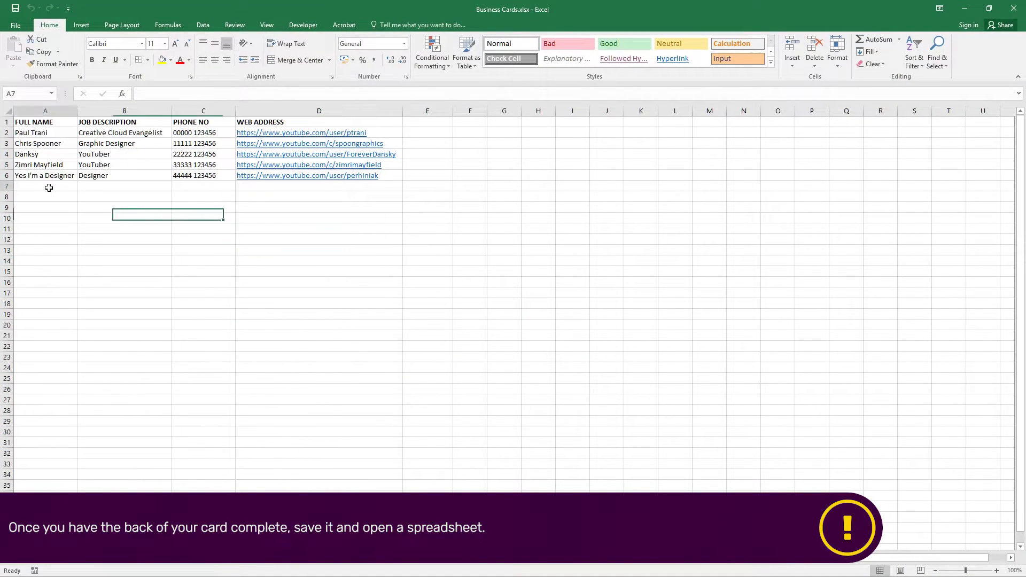
type("Rich")
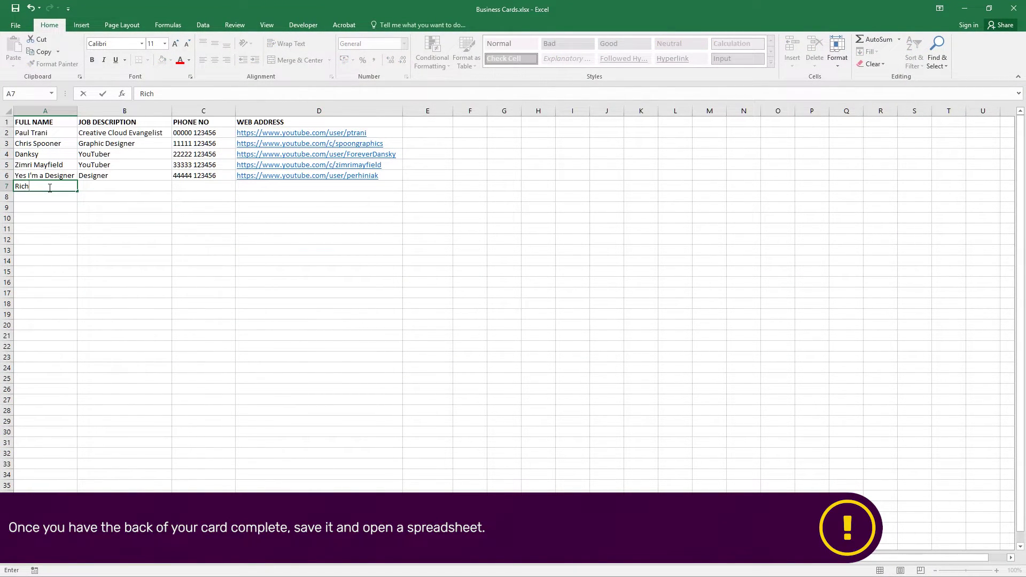
type("Gr")
key("BackSpace")
key("BackSpace")
type("G")
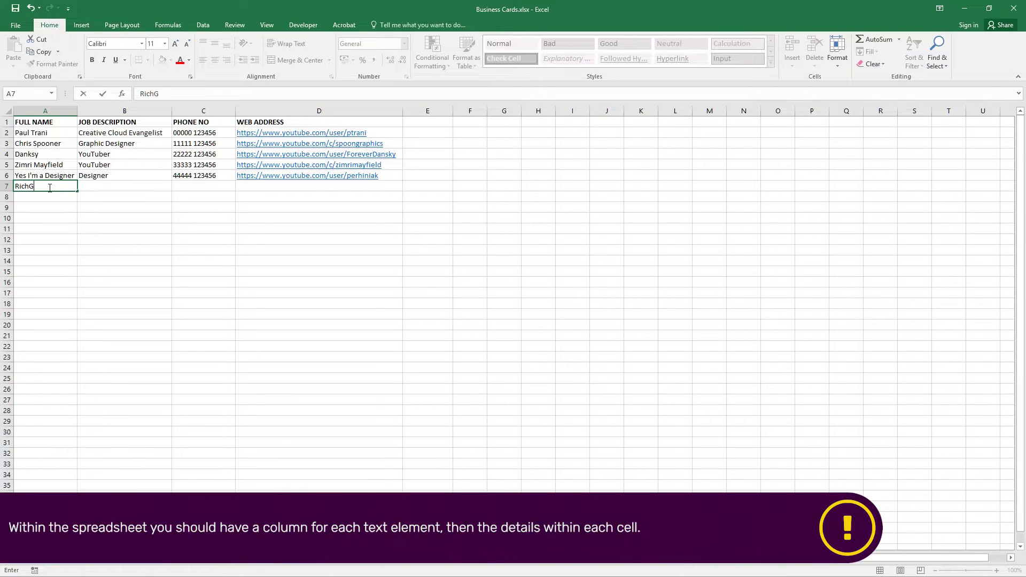
type("FX")
key("Tab")
type("D")
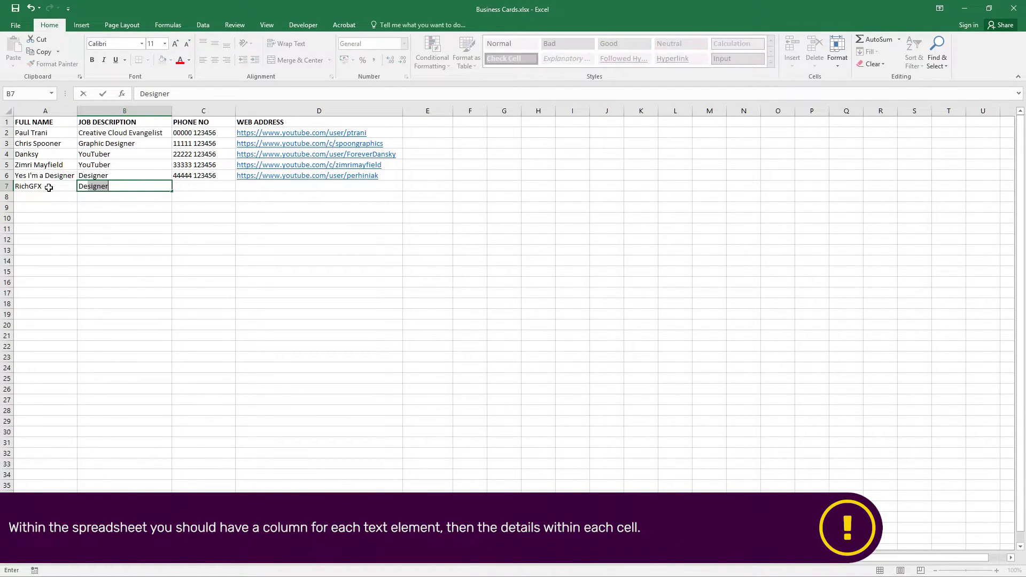
type("esigner")
key("Tab")
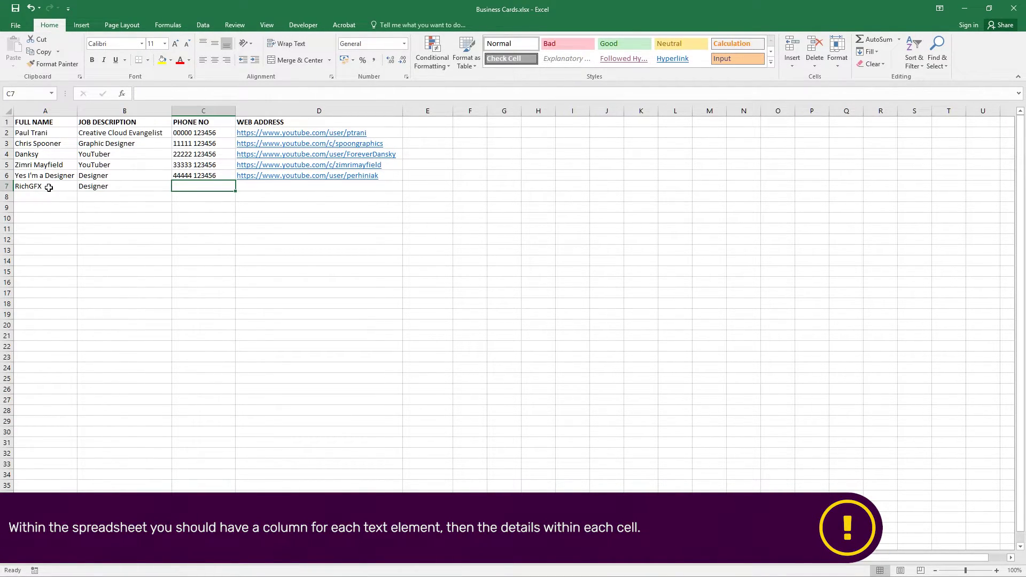
type("55555")
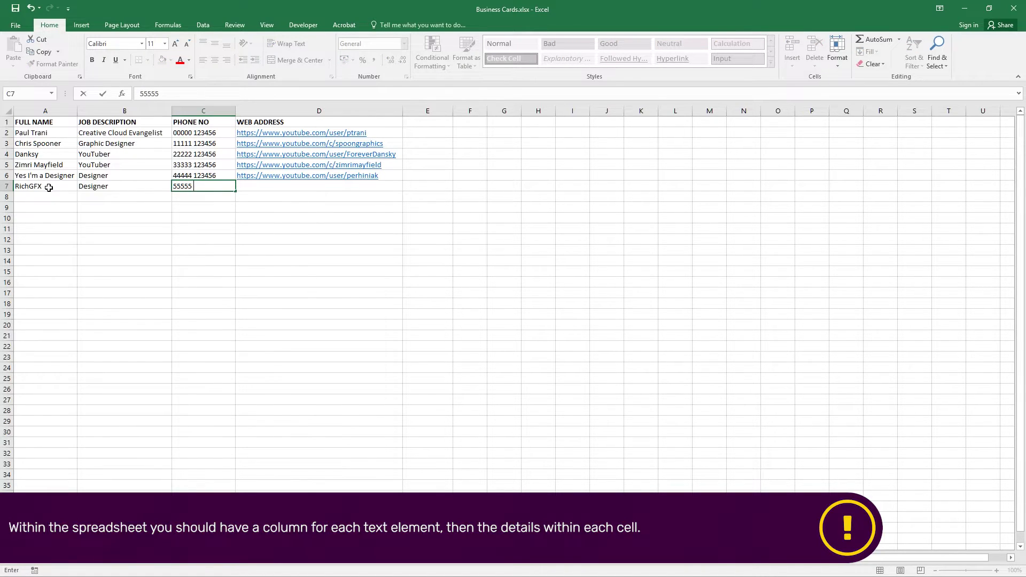
type(" 123456")
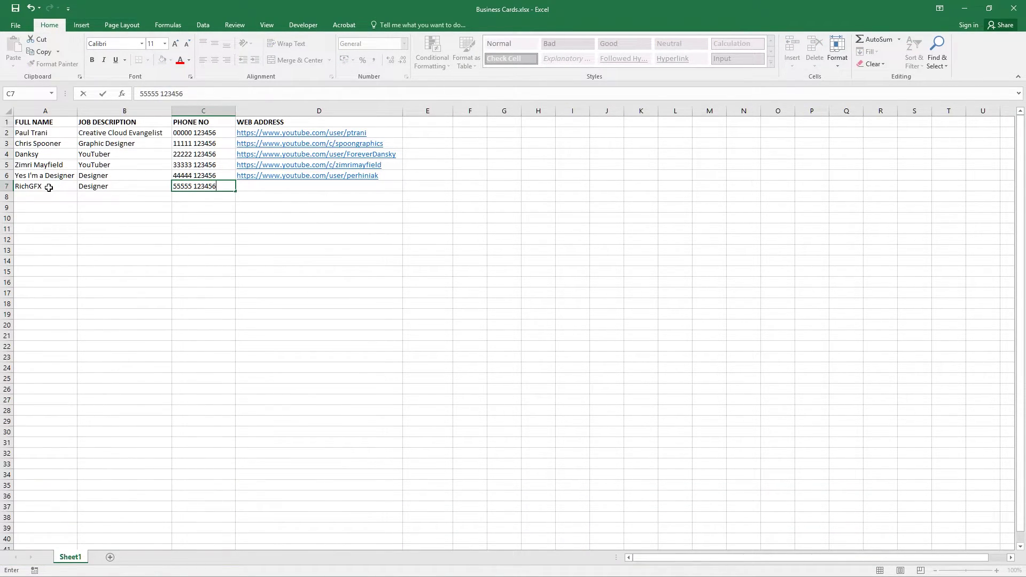
key("Tab")
type("https:")
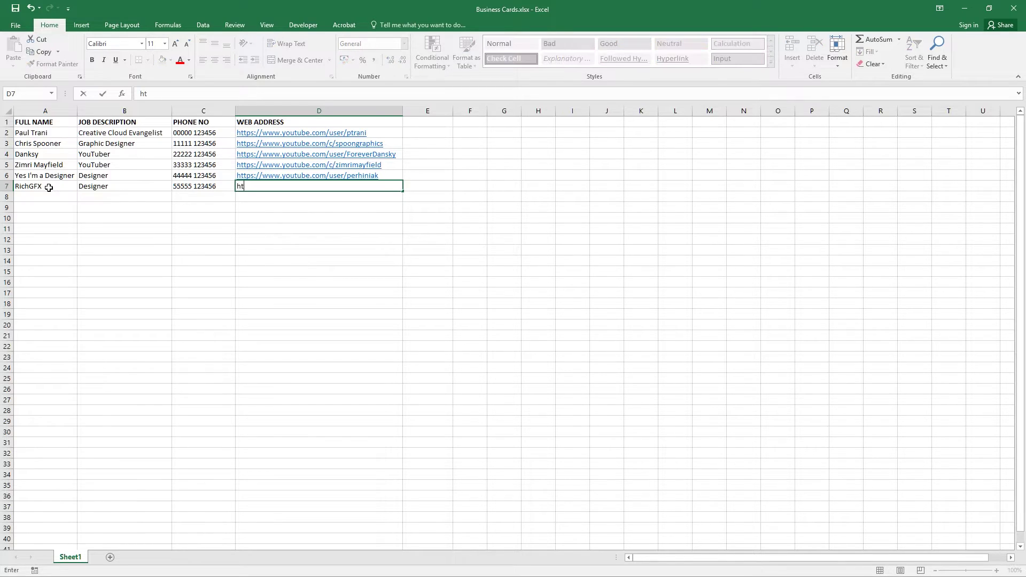
type("//w")
type("ww.youtube")
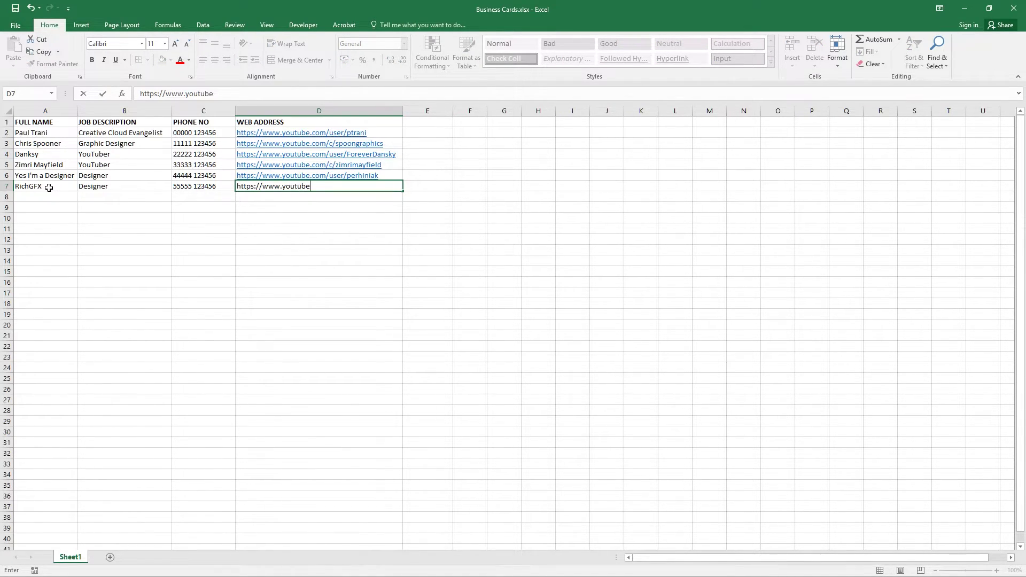
type(".com/c/richgraphics")
key("Return")
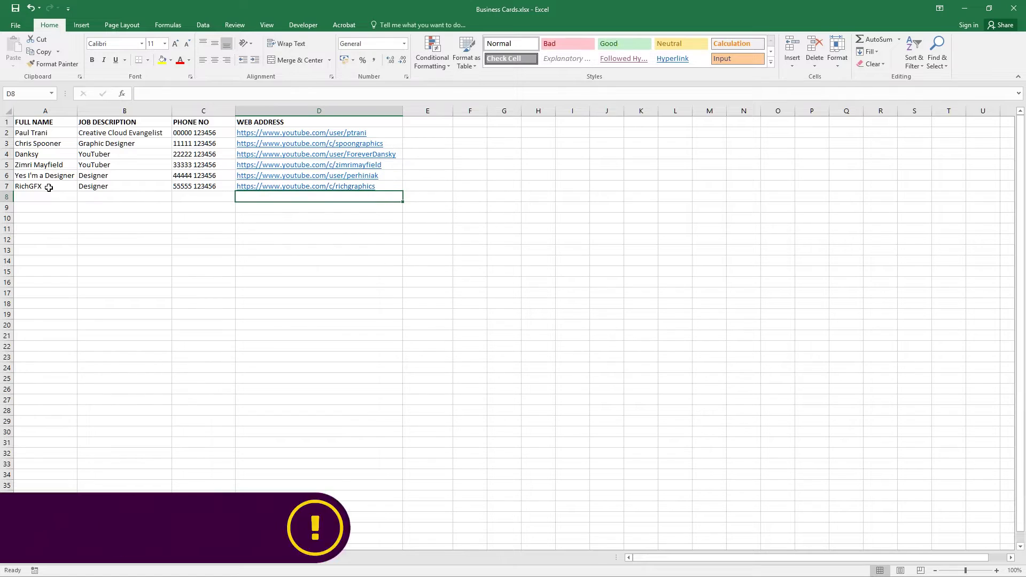
Save a copy as Business Cards.csv in CSV (Comma delimited) format, keeping that format.
left_click(22, 25)
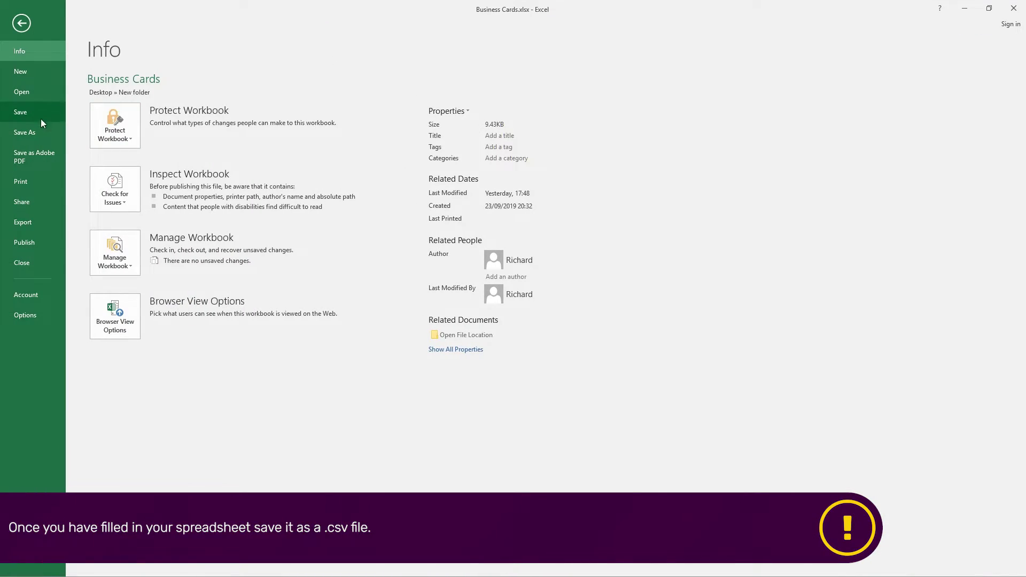
left_click(38, 133)
left_click(171, 167)
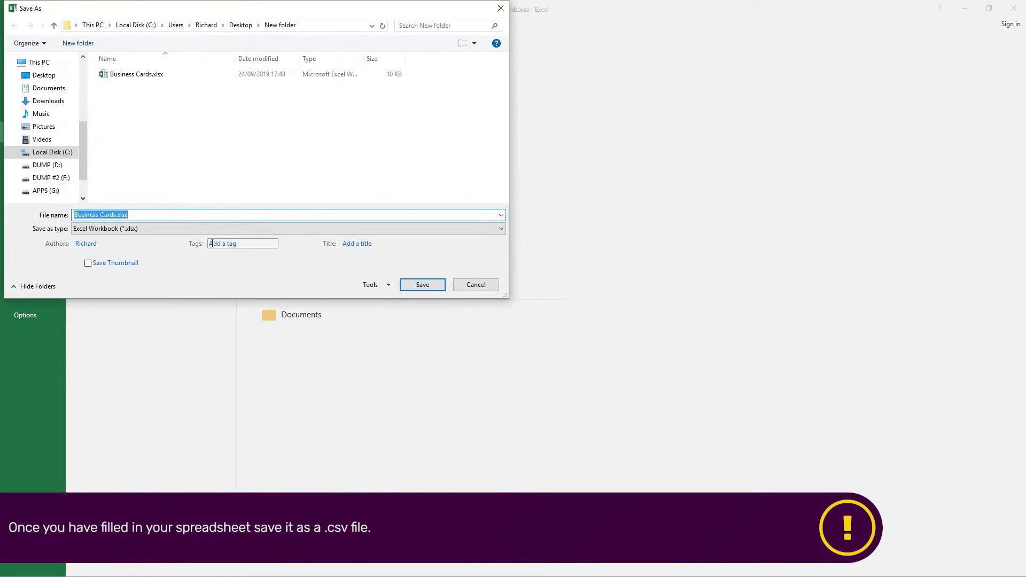
left_click(198, 228)
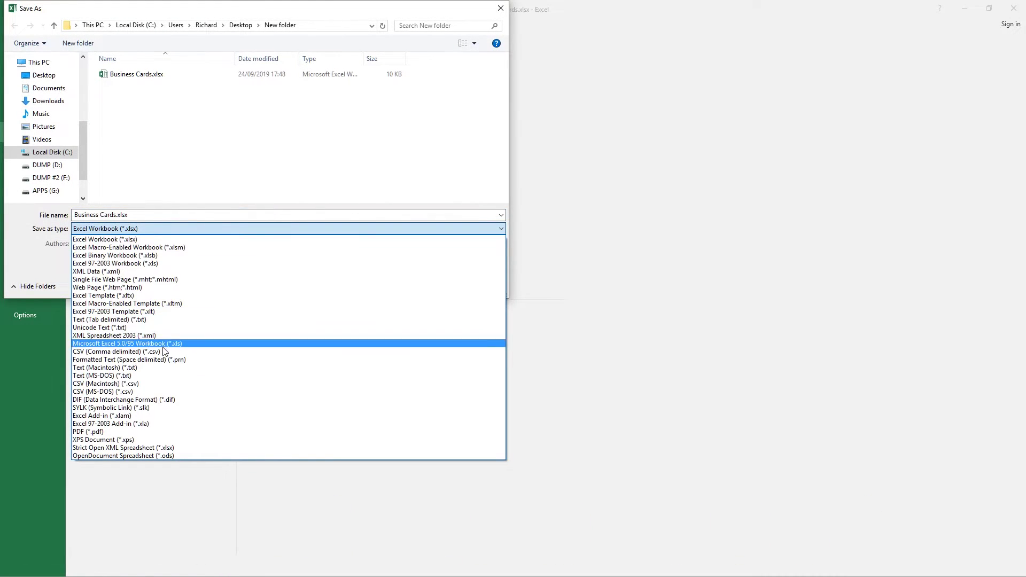
left_click(118, 352)
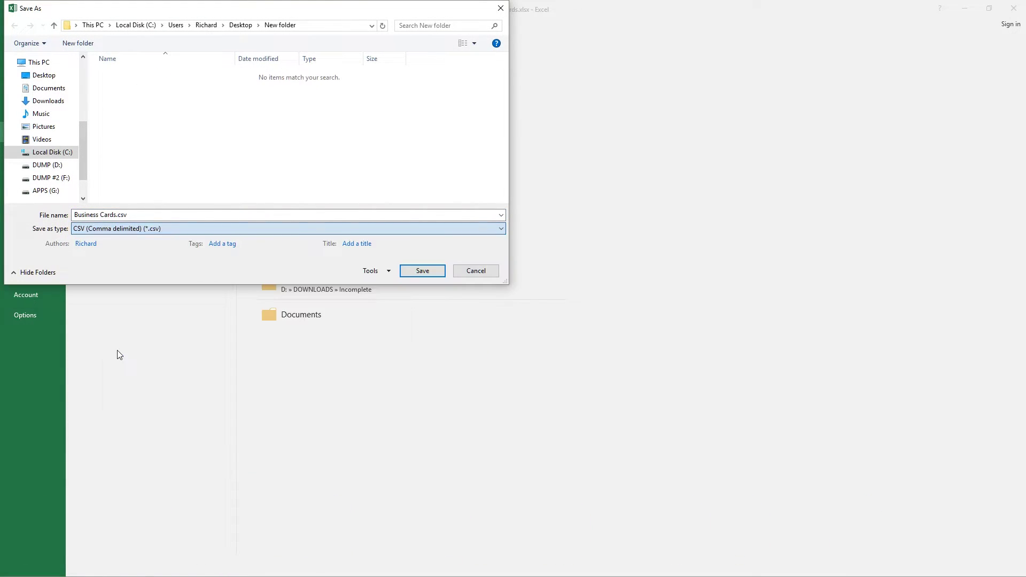
left_click(423, 271)
left_click(485, 326)
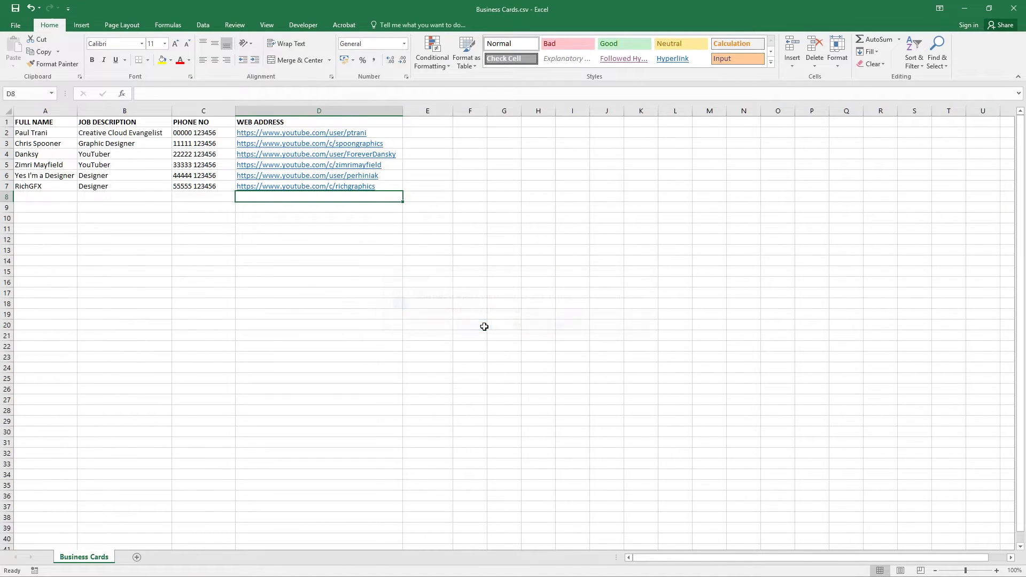
Hide Excel and import Business Cards.csv into the XML Editor's data table.
left_click(966, 9)
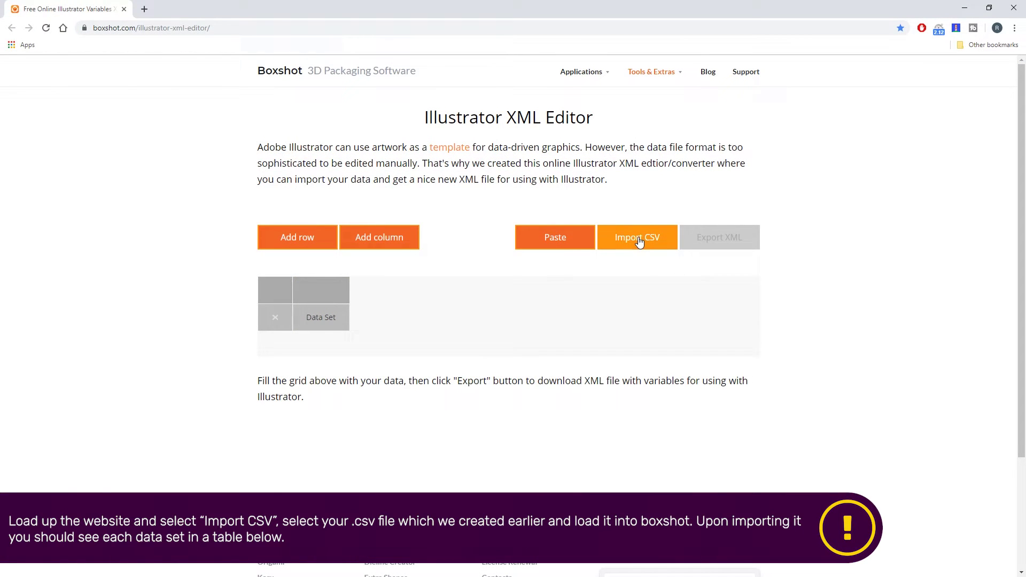
left_click(640, 240)
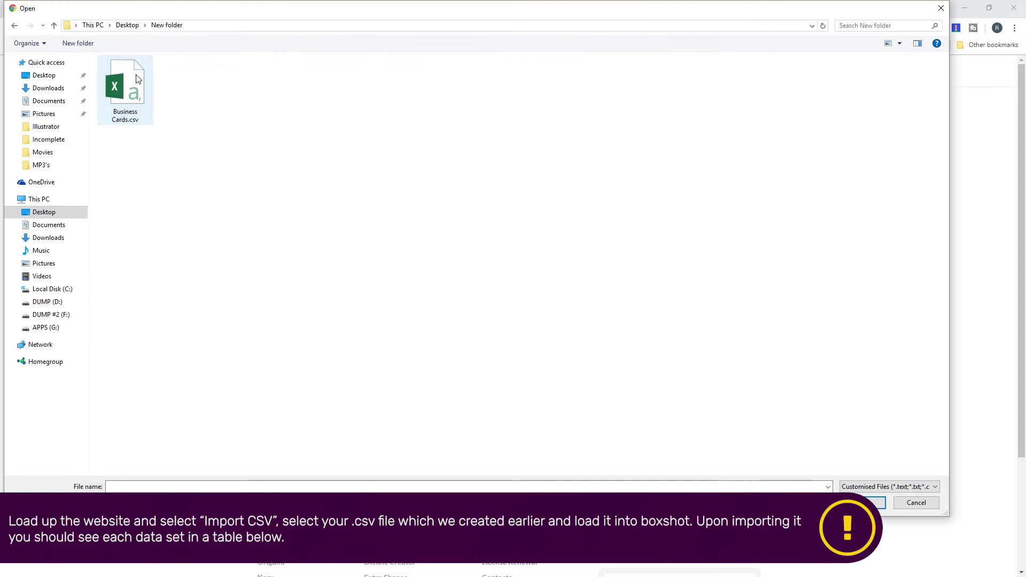
double_click(125, 88)
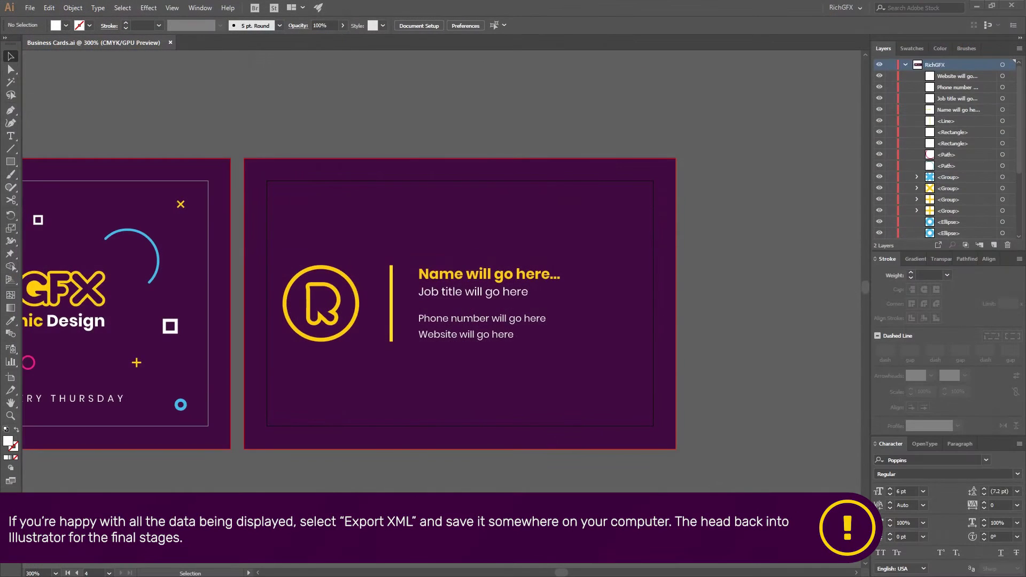
Show the Variables panel beside the card and load variables.xml as its library.
left_click(200, 8)
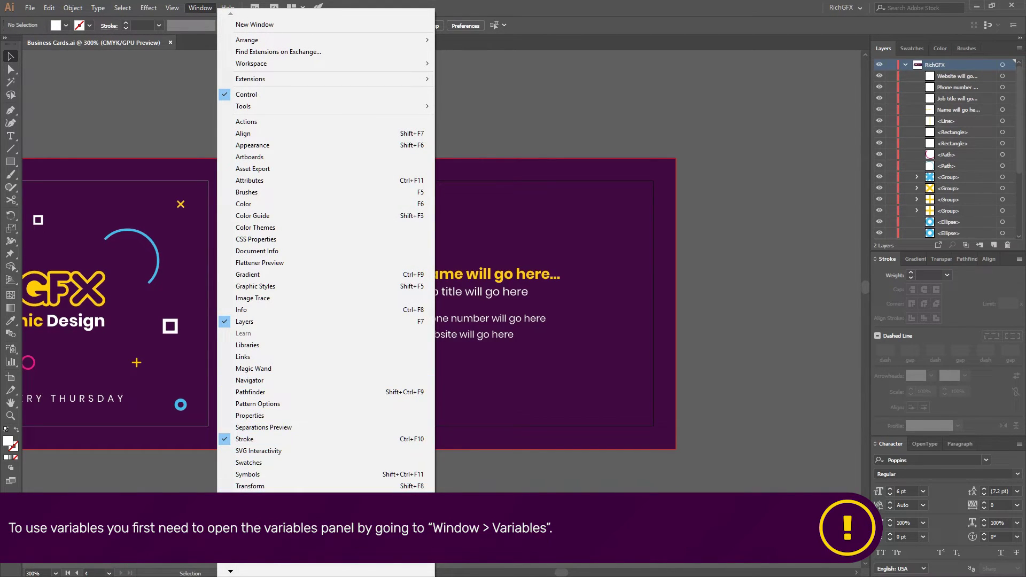
left_click(250, 486)
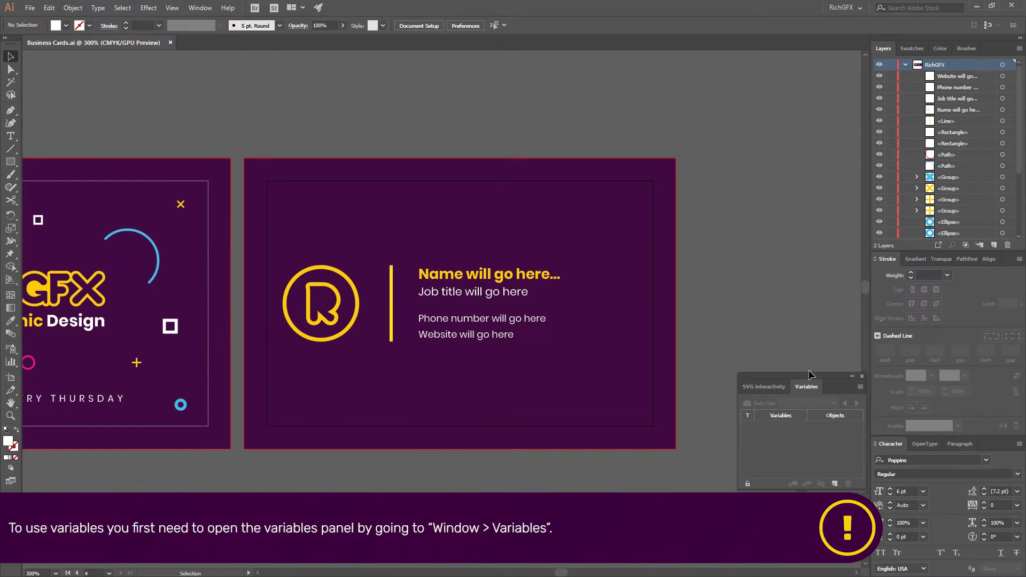
left_click_drag(808, 377, 755, 162)
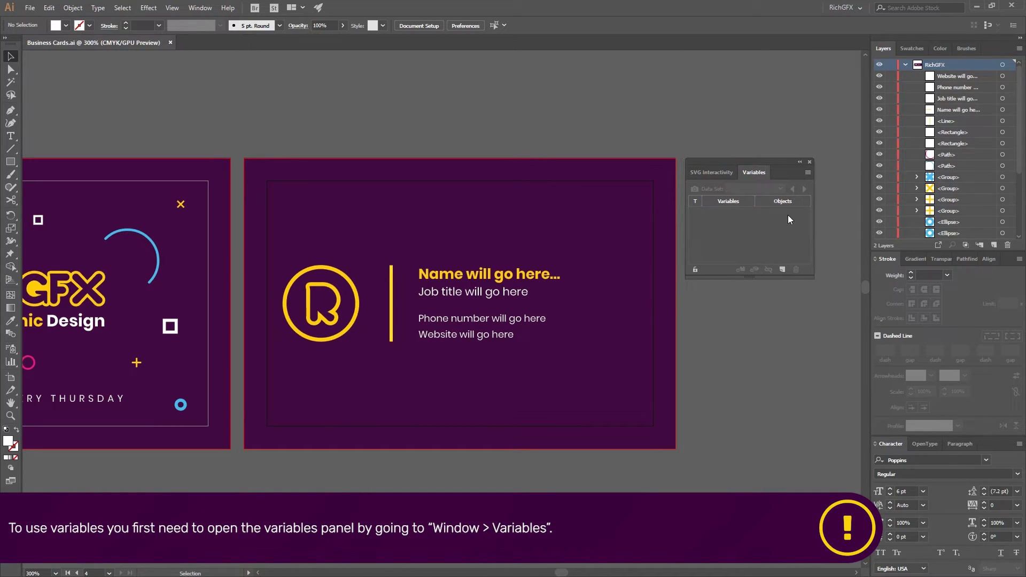
left_click(808, 173)
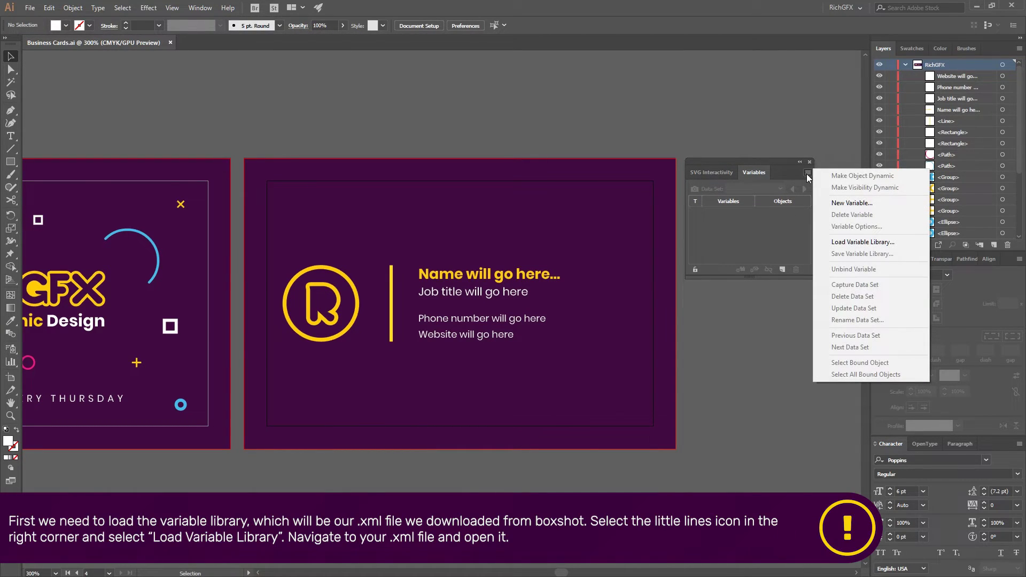
left_click(910, 245)
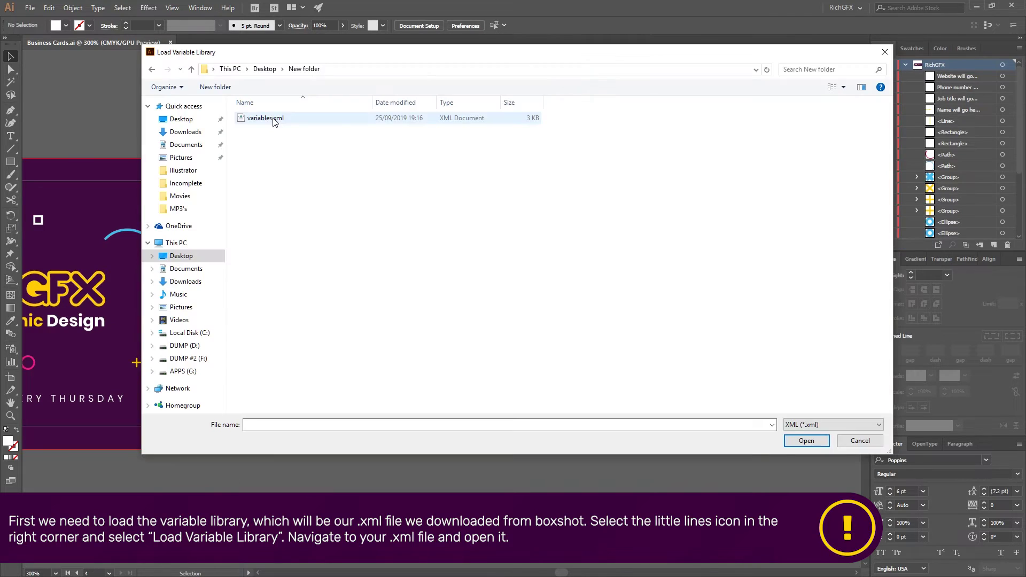
double_click(270, 123)
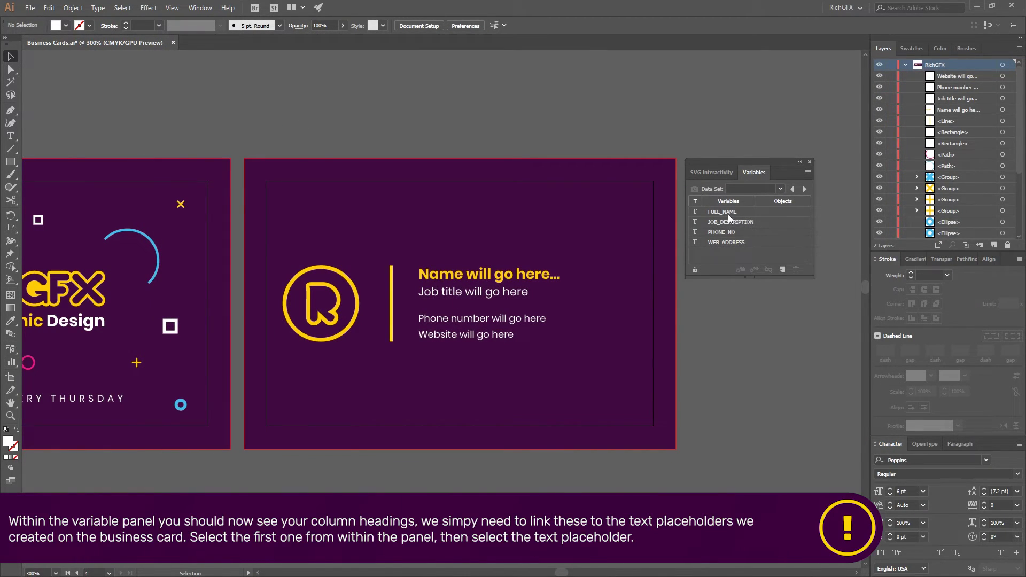
Make the name and job title texts dynamic, bound to FULL_NAME and JOB_DESCRIPTION.
left_click(456, 275)
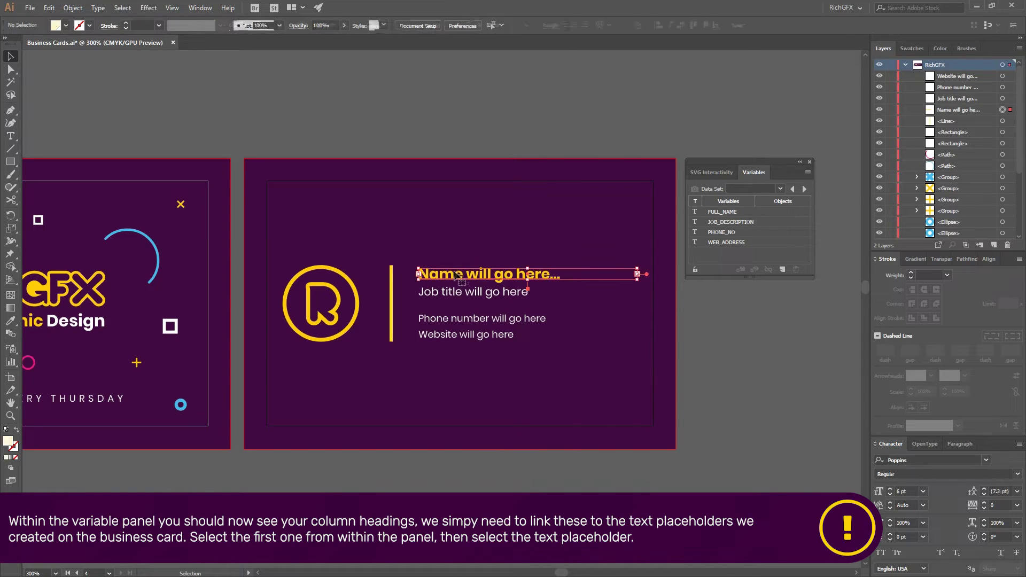
left_click(720, 213)
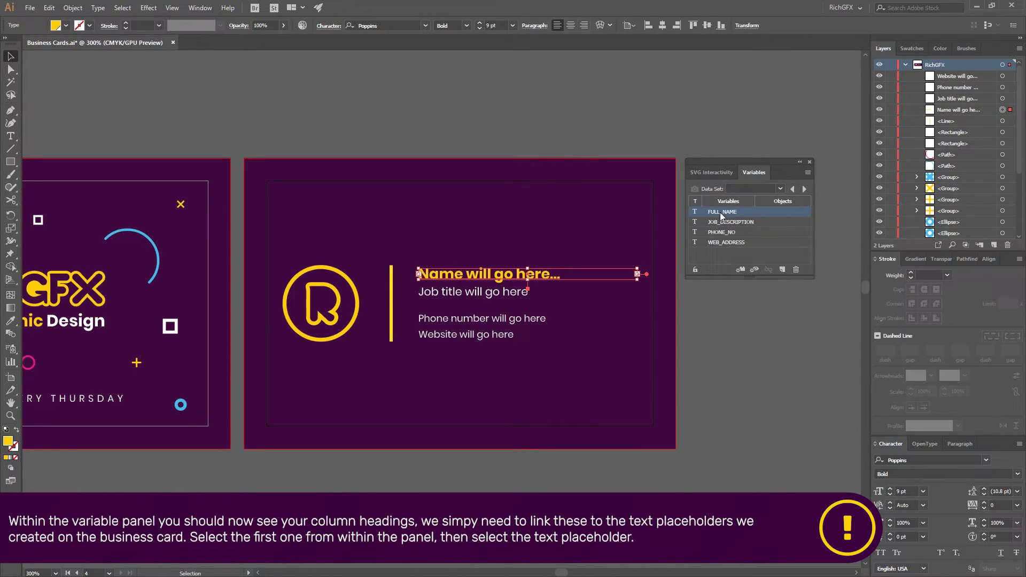
left_click(743, 270)
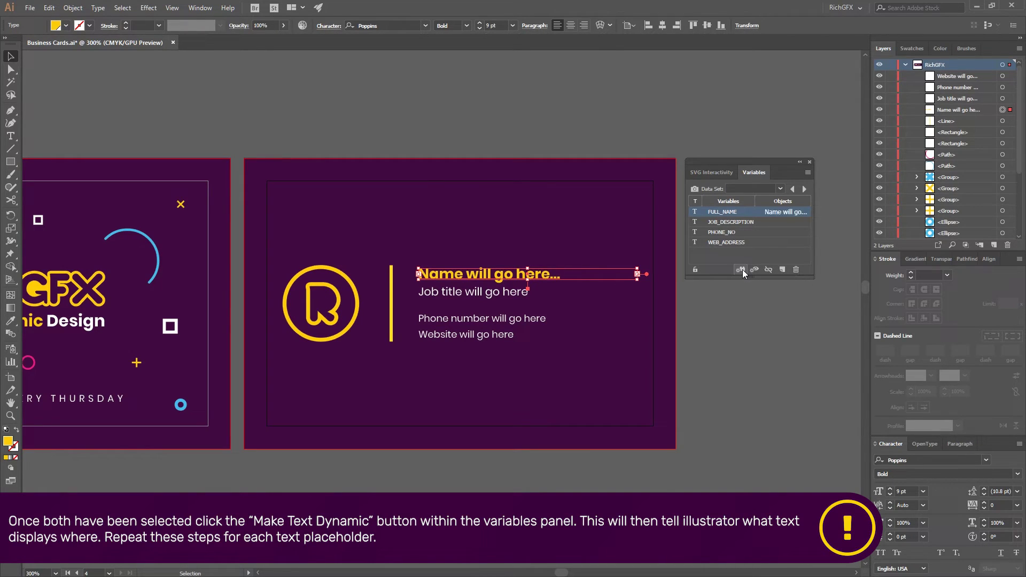
left_click(481, 291)
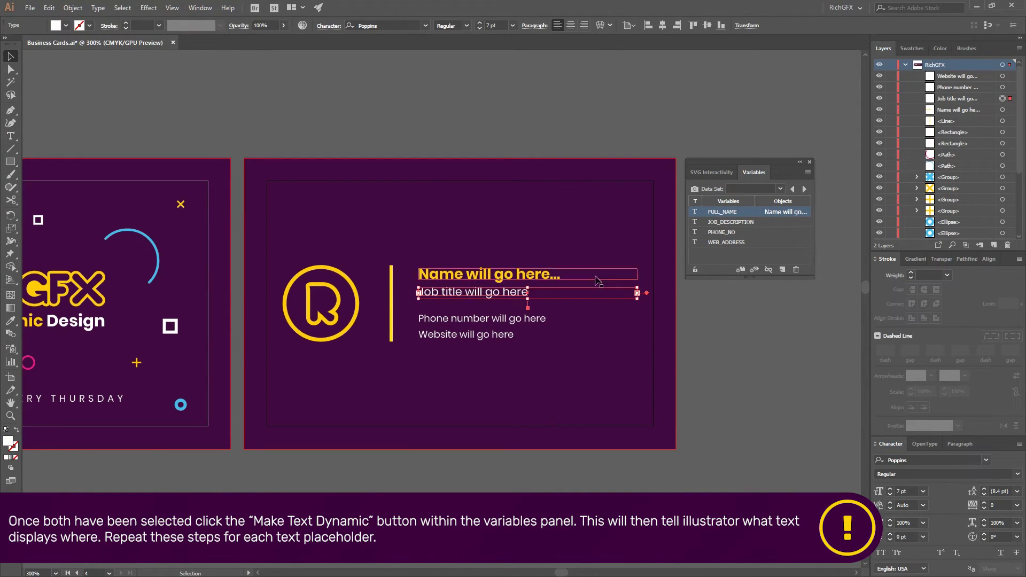
left_click(739, 222)
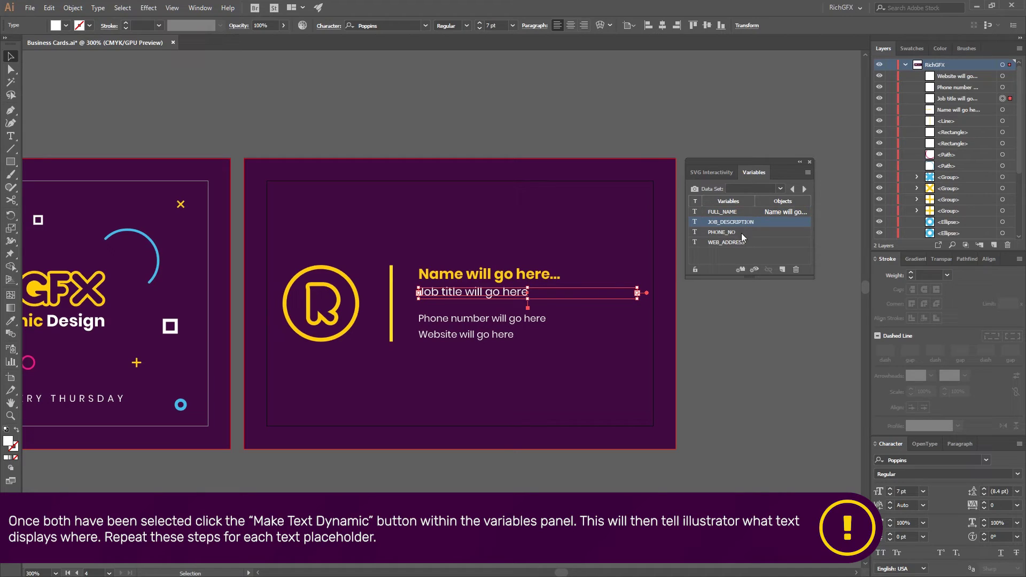
left_click(741, 270)
Make the phone and website texts dynamic, bound to PHONE_NO and WEB_ADDRESS.
left_click(537, 319)
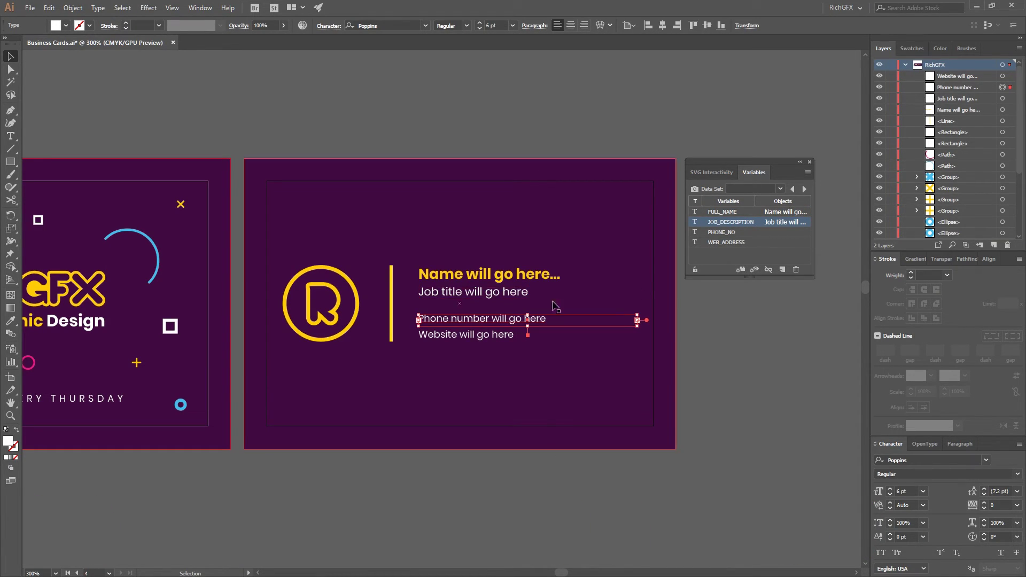
left_click(716, 233)
left_click(742, 269)
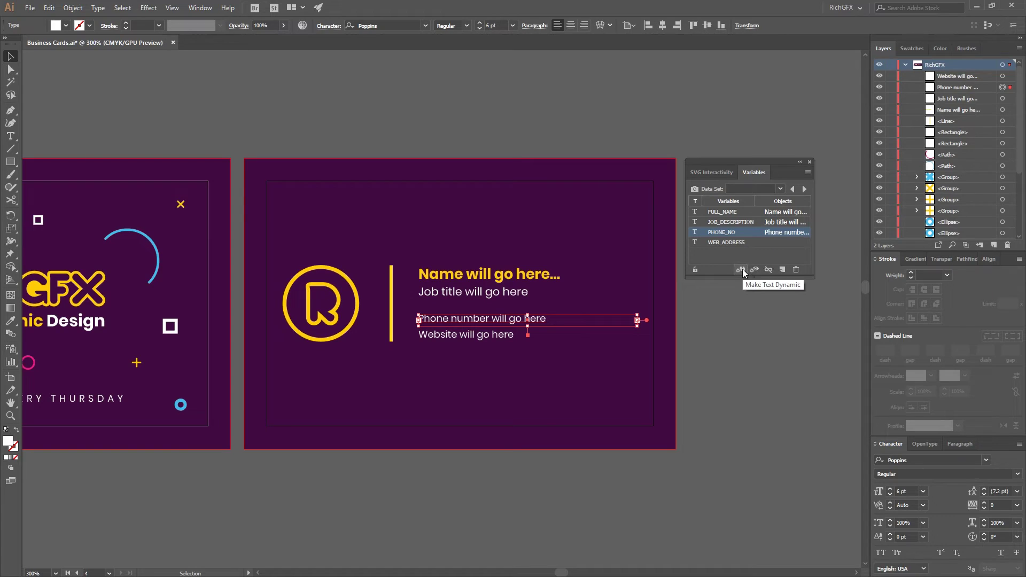
left_click(486, 334)
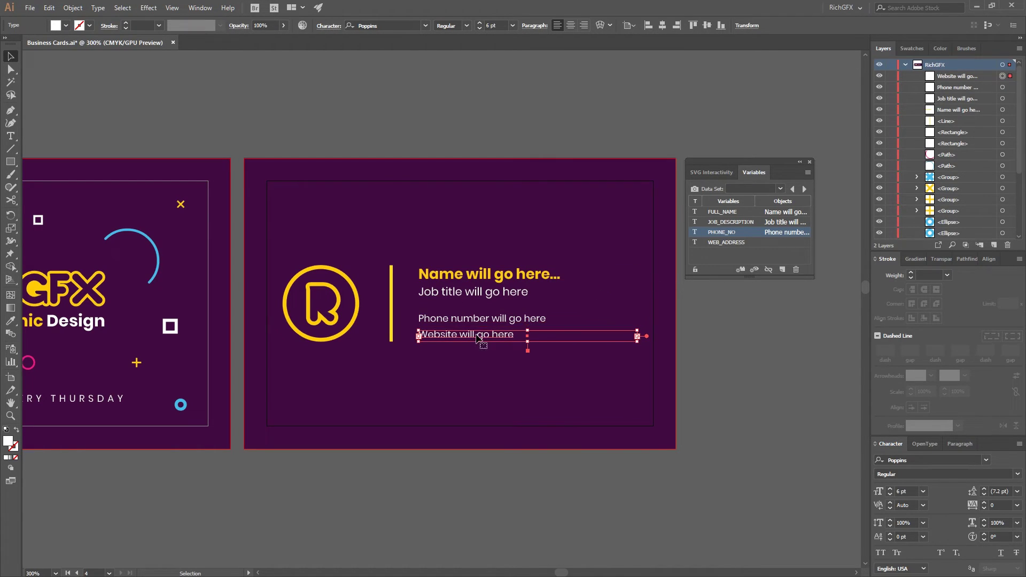
left_click(718, 242)
left_click(741, 271)
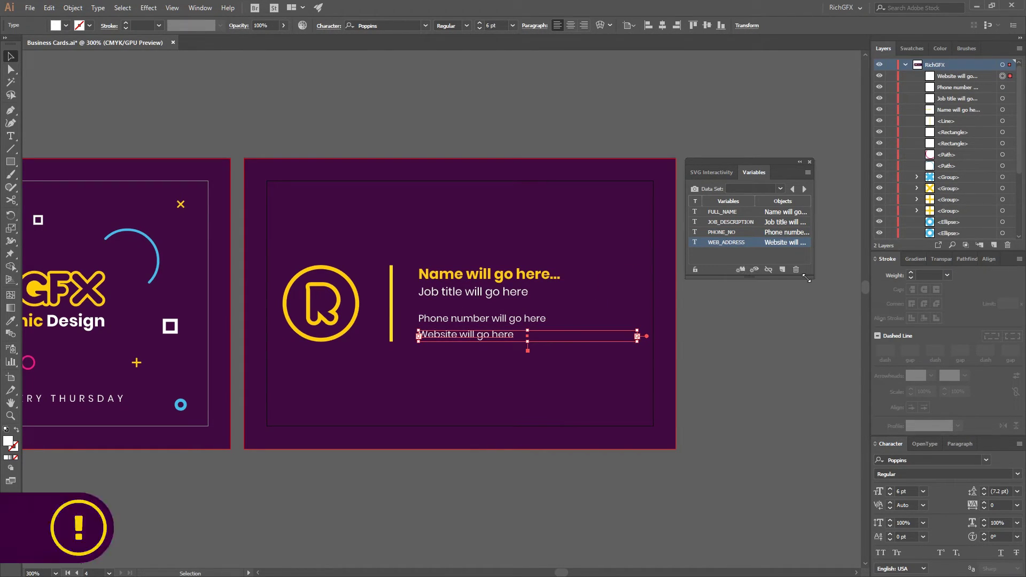
Enlarge the Variables panel and step from the first data set through to Data Set 5.
left_click_drag(751, 277, 751, 358)
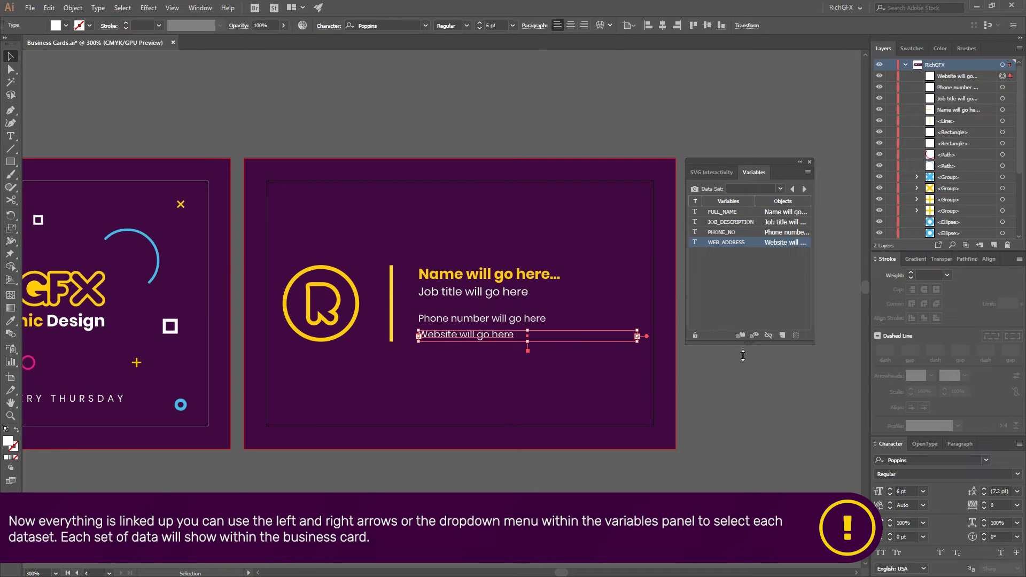
left_click(806, 377)
left_click(780, 189)
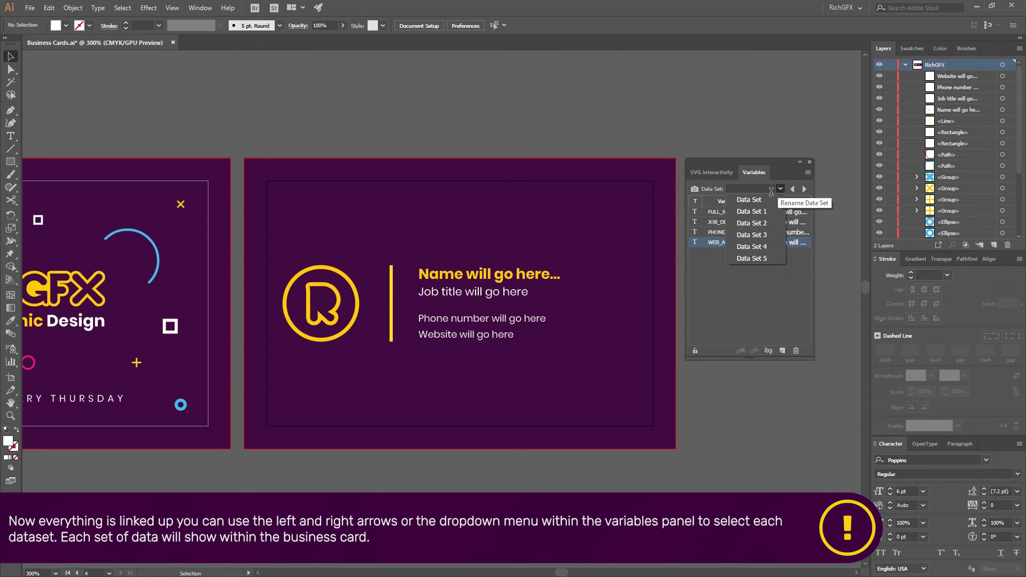
left_click(766, 199)
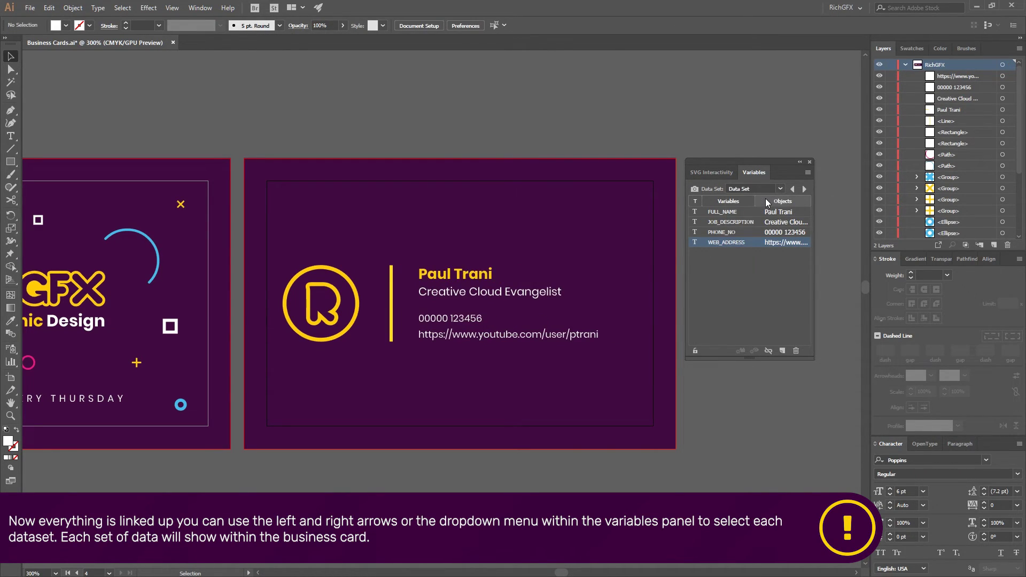
left_click(804, 189)
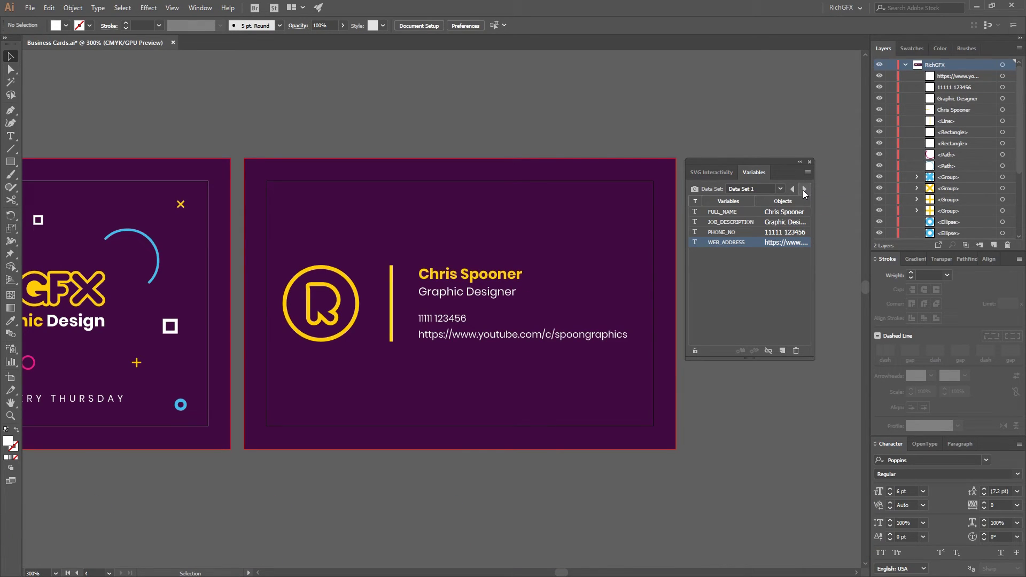
left_click(804, 191)
left_click(804, 190)
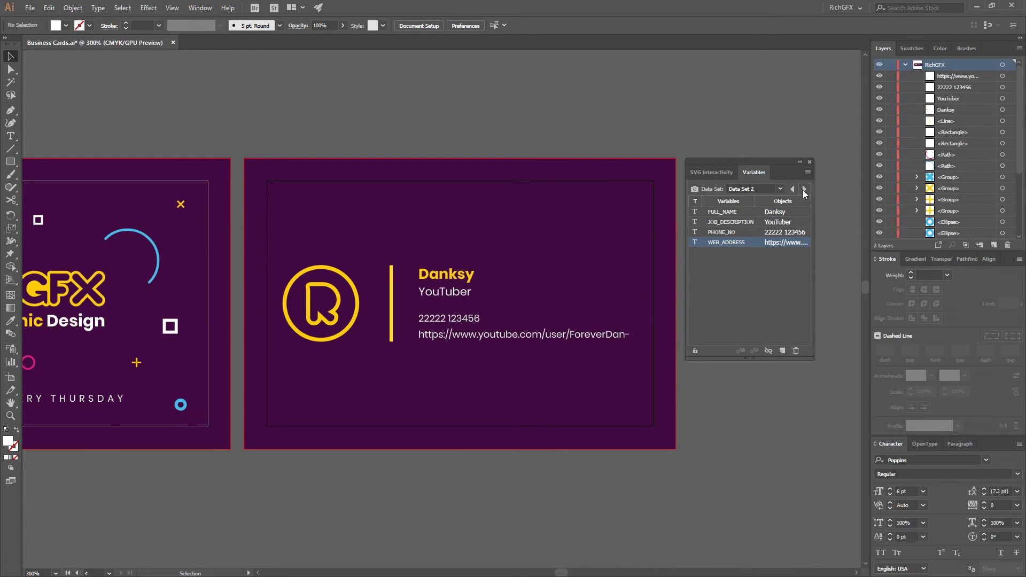
left_click(804, 190)
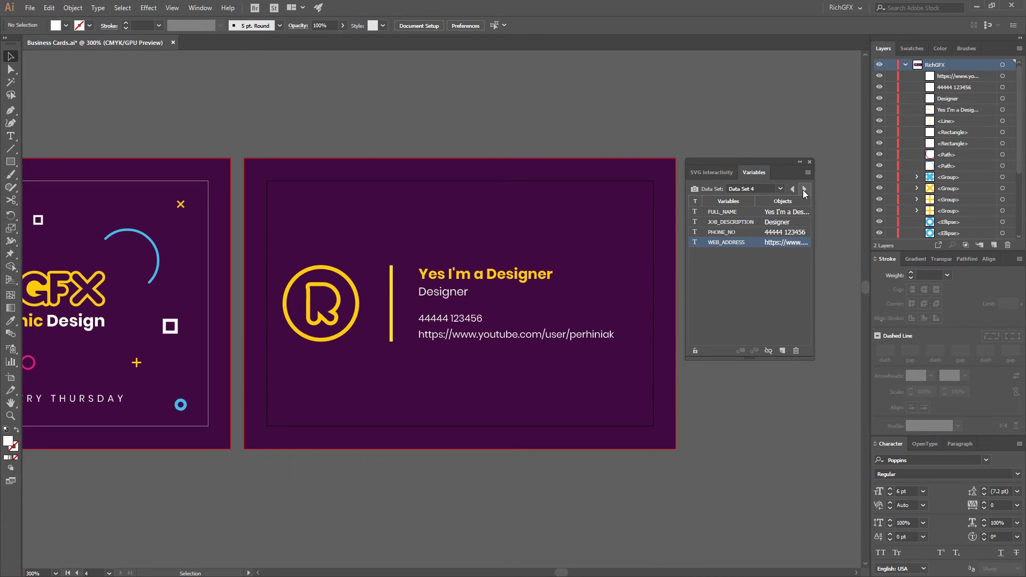
left_click(804, 190)
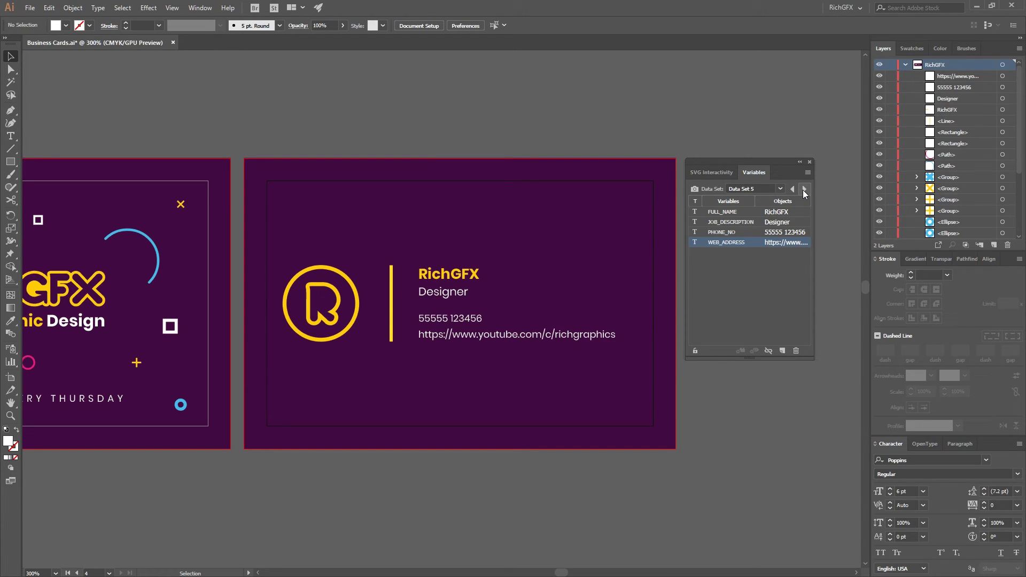